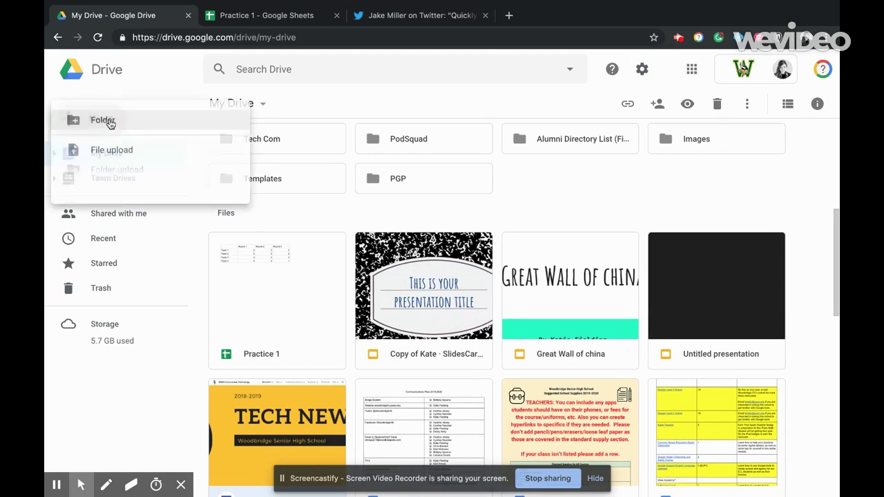
{"action": "left_click", "coordinate": [148, 222]}
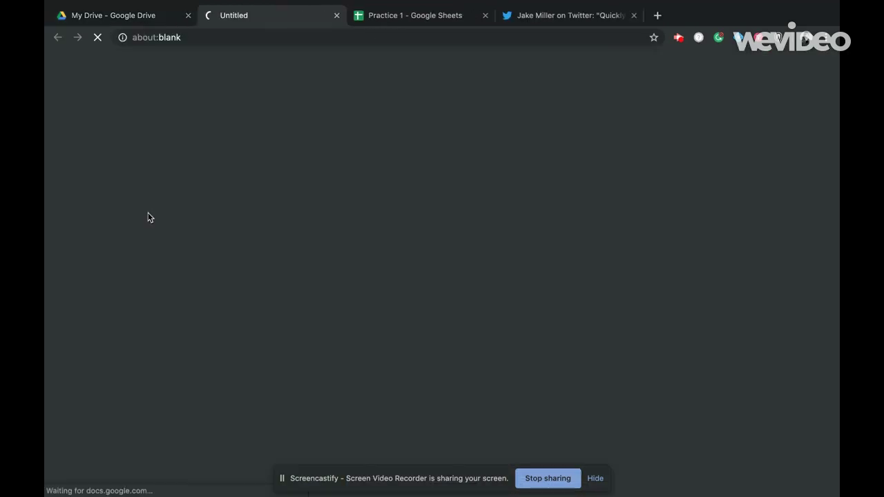
{"action": "left_click", "coordinate": [337, 15]}
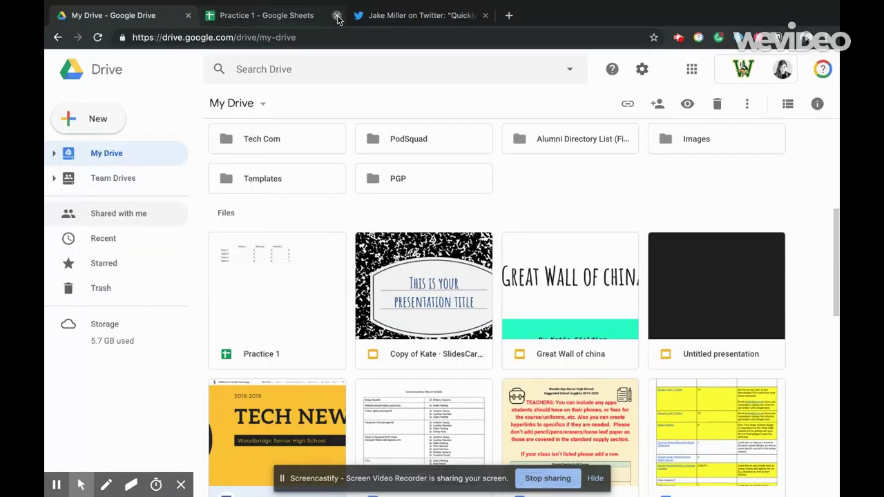
{"action": "left_click", "coordinate": [118, 131]}
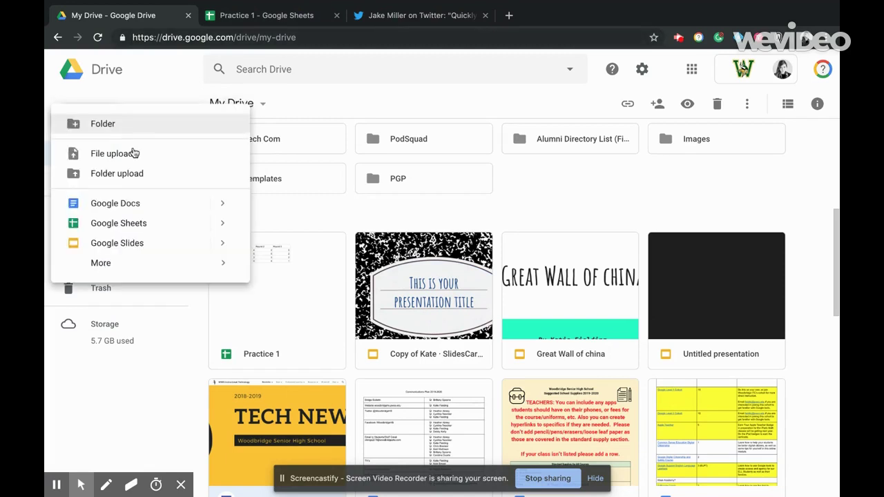
{"action": "mouse_move", "coordinate": [226, 224]}
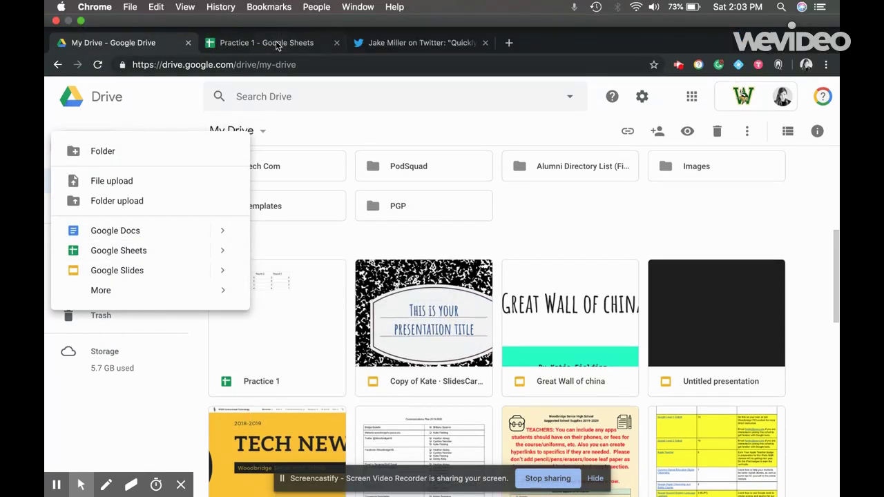
Step: Share the Practice 1 spreadsheet so anyone at Woodbridge Senior High School with the link can edit, and copy the link
{"action": "left_click", "coordinate": [275, 15]}
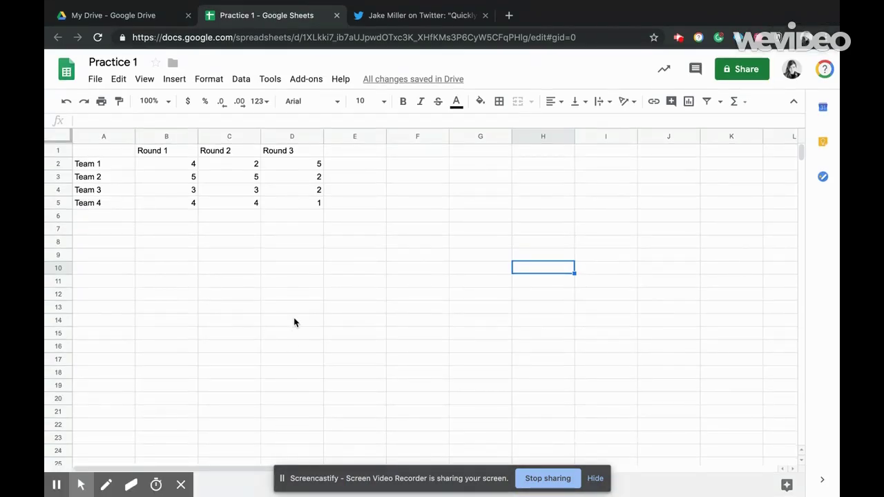
{"action": "left_click", "coordinate": [741, 70]}
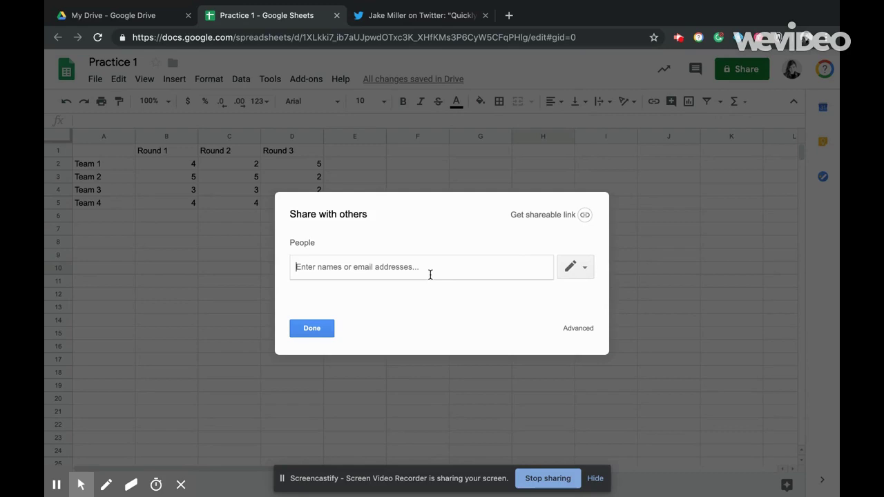
{"action": "left_click", "coordinate": [558, 215]}
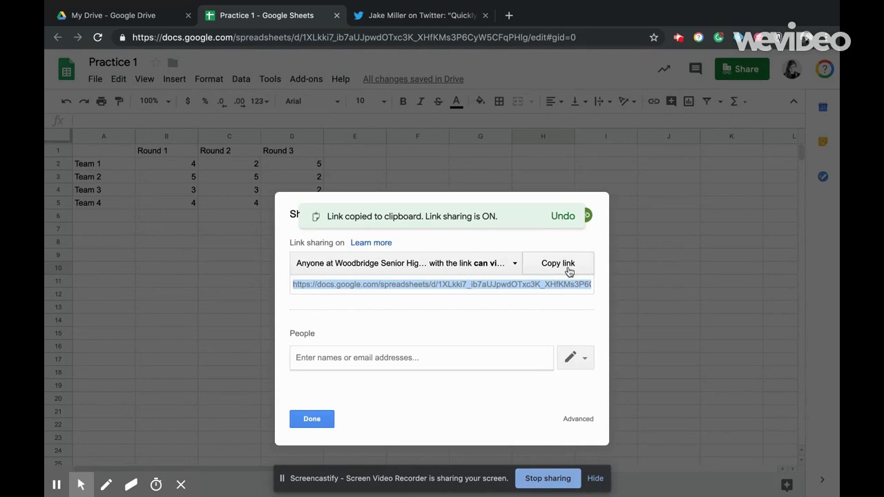
{"action": "left_click", "coordinate": [517, 265]}
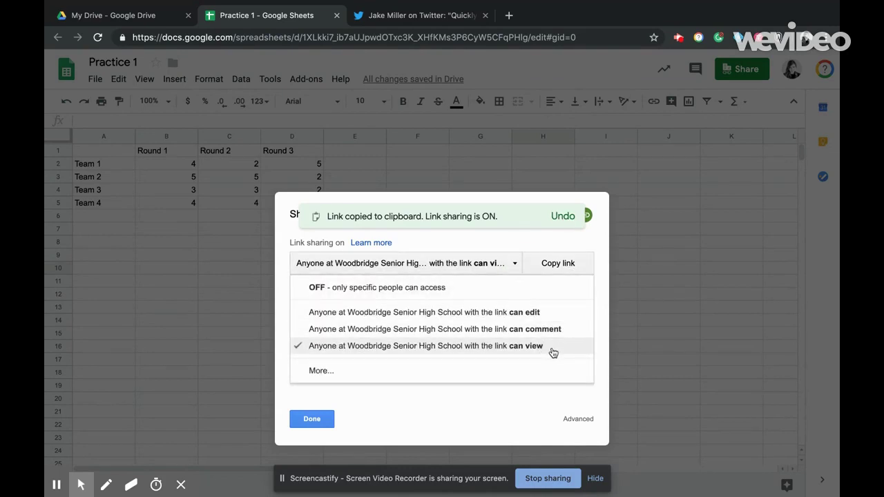
{"action": "left_click", "coordinate": [557, 312]}
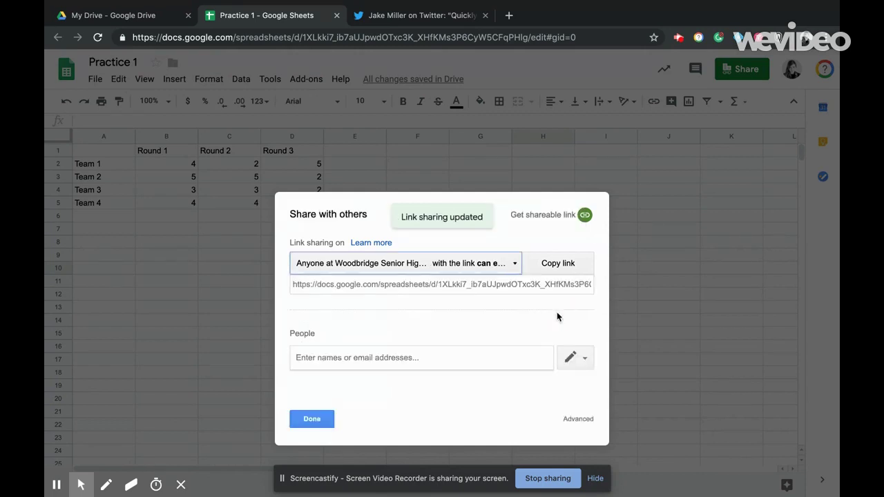
{"action": "left_click", "coordinate": [558, 263]}
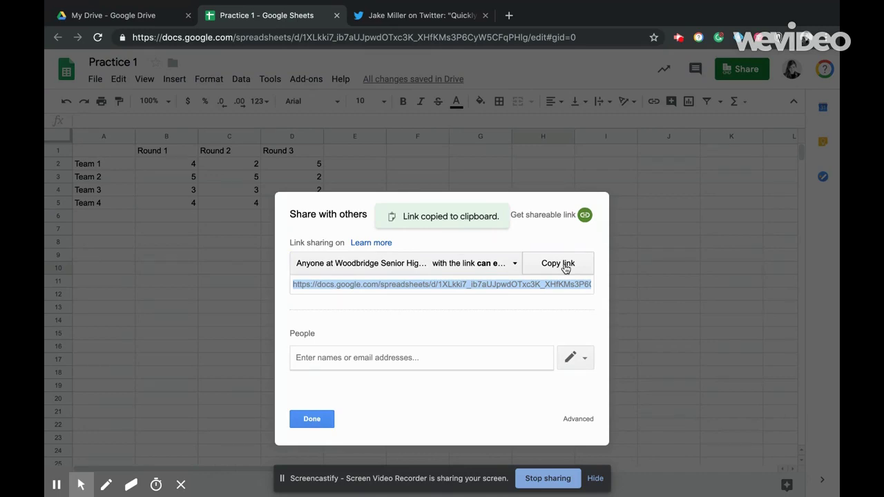
{"action": "left_click", "coordinate": [312, 418]}
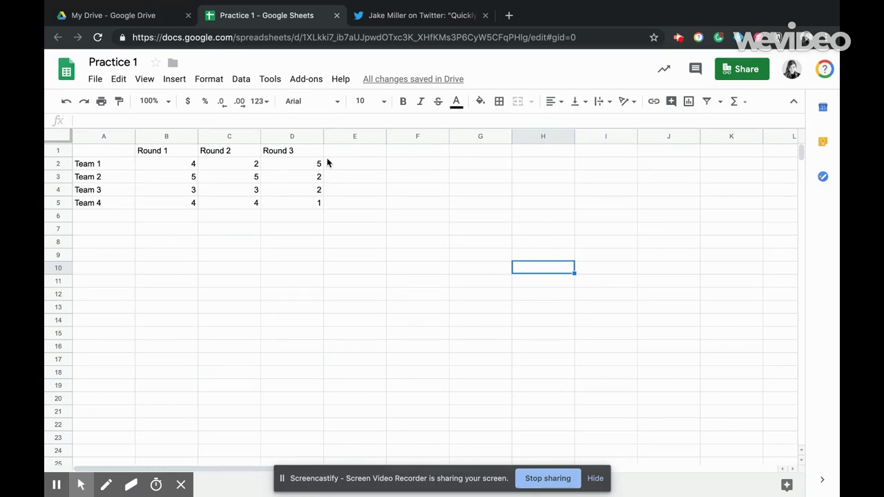
Step: Freeze the header row (row 1) that holds the Round 1 to Round 3 titles
{"action": "left_click", "coordinate": [53, 151]}
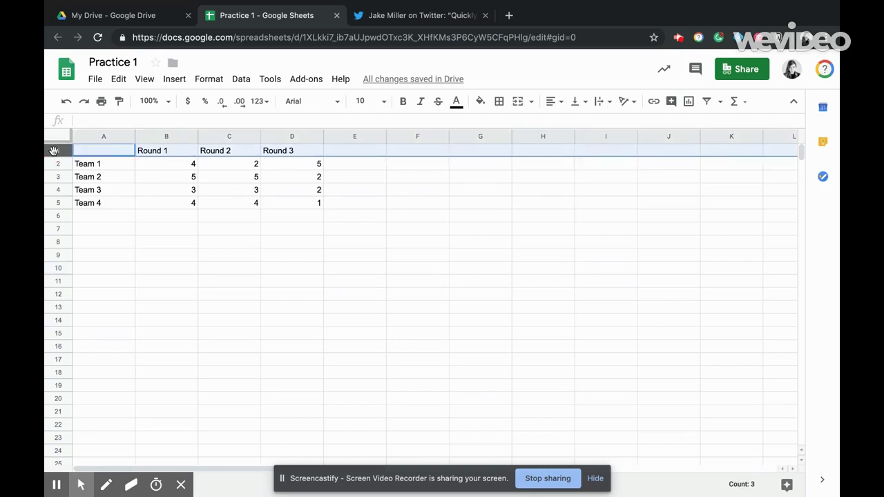
{"action": "left_click", "coordinate": [138, 83]}
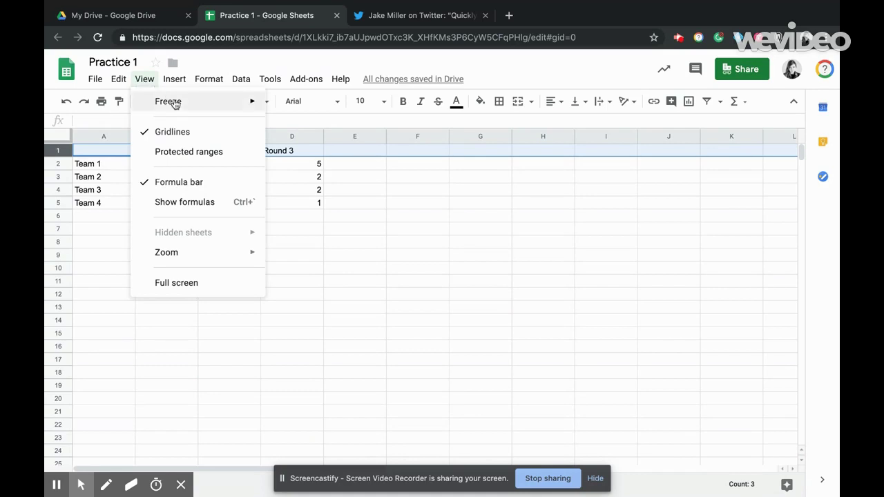
{"action": "mouse_move", "coordinate": [173, 107]}
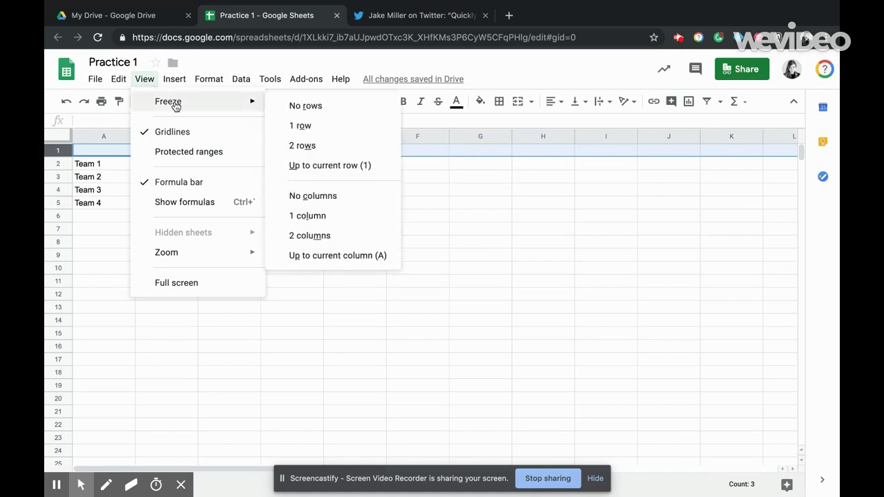
{"action": "left_click", "coordinate": [302, 126]}
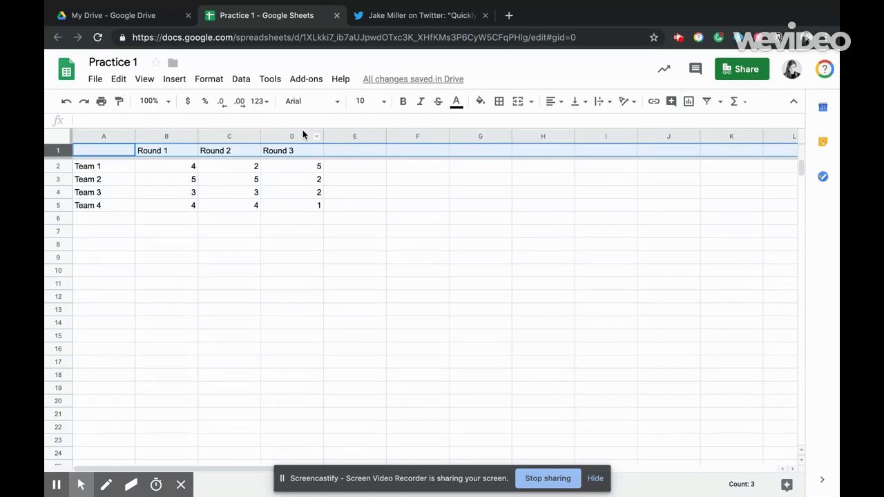
Step: Sort the sheet A → Z by the Round 1 scores in column B
{"action": "left_click", "coordinate": [191, 245]}
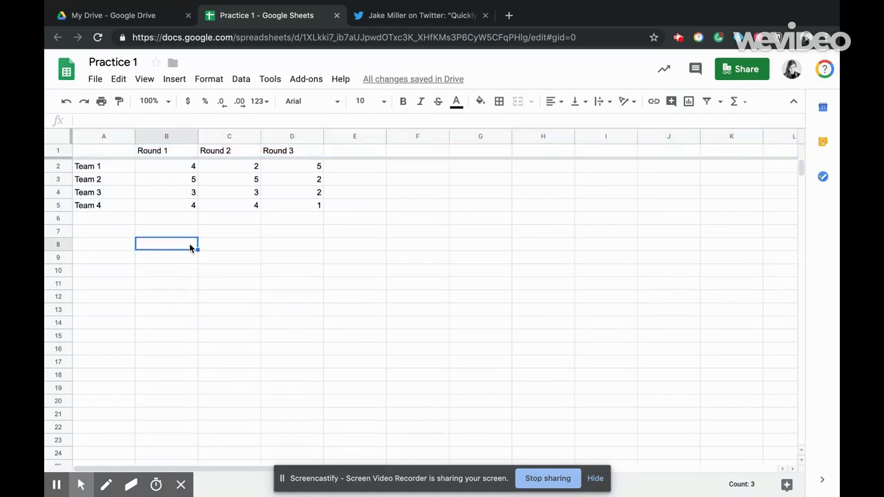
{"action": "left_click", "coordinate": [192, 139]}
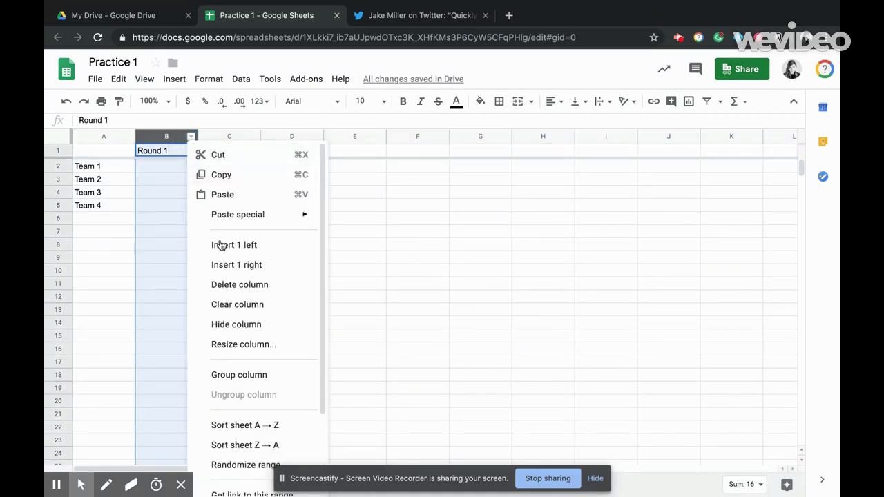
{"action": "left_click", "coordinate": [224, 428]}
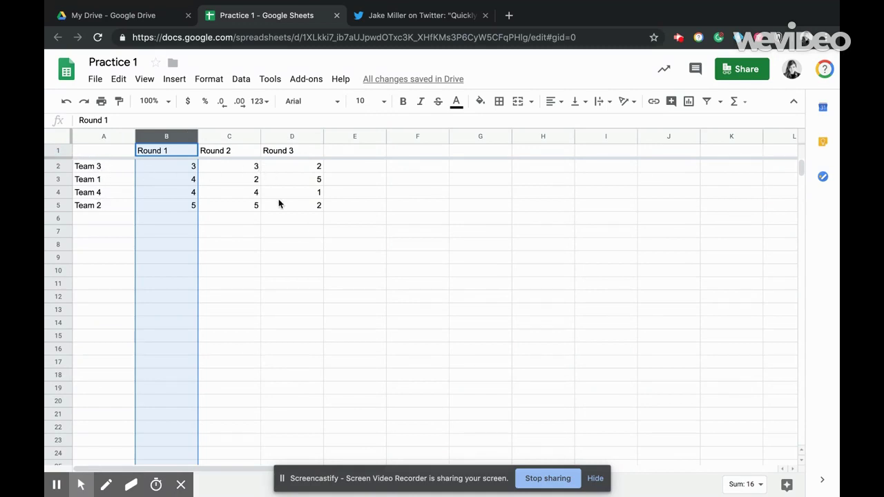
Step: Sort the sheet A → Z by the team names in column A
{"action": "left_click", "coordinate": [128, 139]}
{"action": "left_click", "coordinate": [129, 138]}
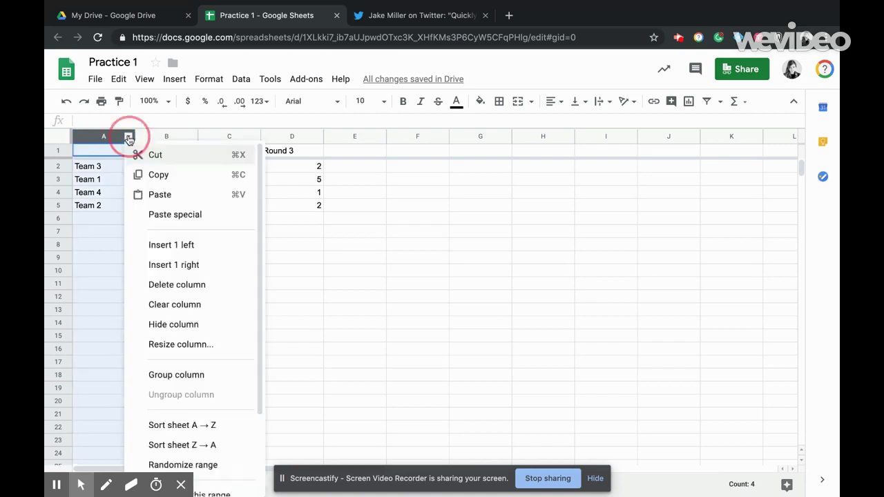
{"action": "left_click", "coordinate": [200, 426]}
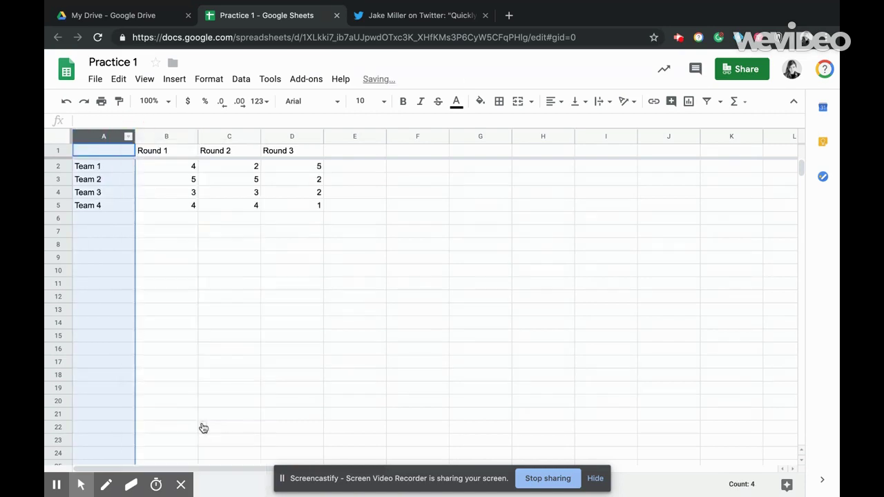
Step: Apply the blue alternating colors suggested by Explore to the table range A1:D5
{"action": "left_click", "coordinate": [142, 262]}
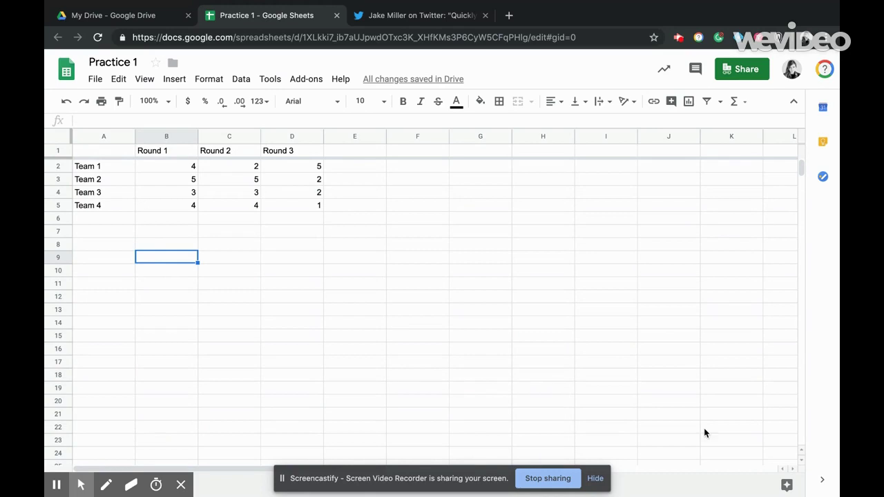
{"action": "left_click", "coordinate": [780, 486]}
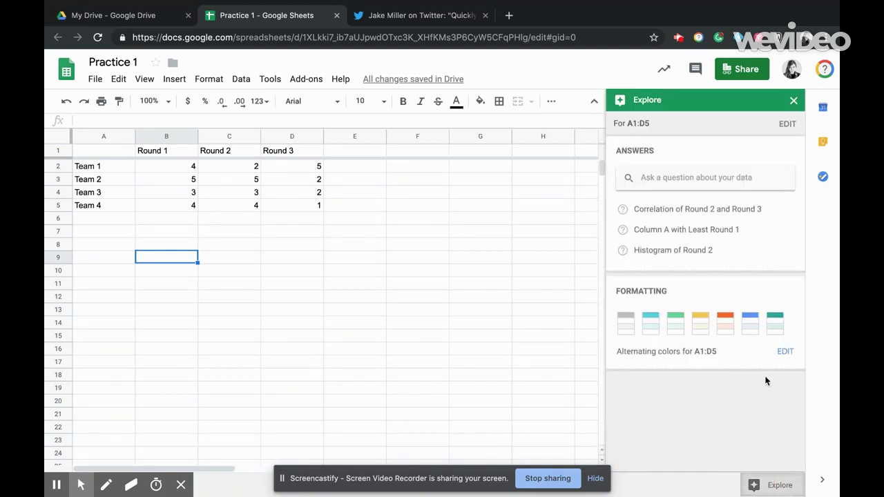
{"action": "left_click", "coordinate": [754, 325]}
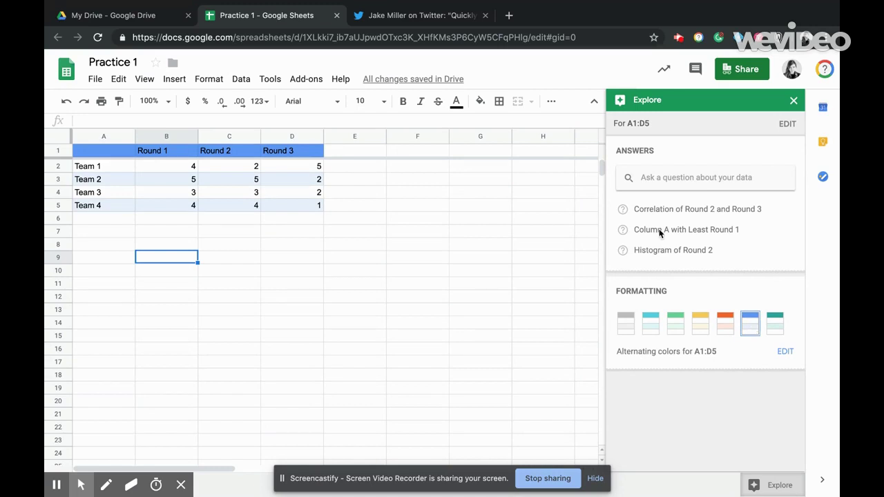
Step: Ask Explore the question "what was the average for round 1?" about the table data
{"action": "left_click", "coordinate": [672, 179]}
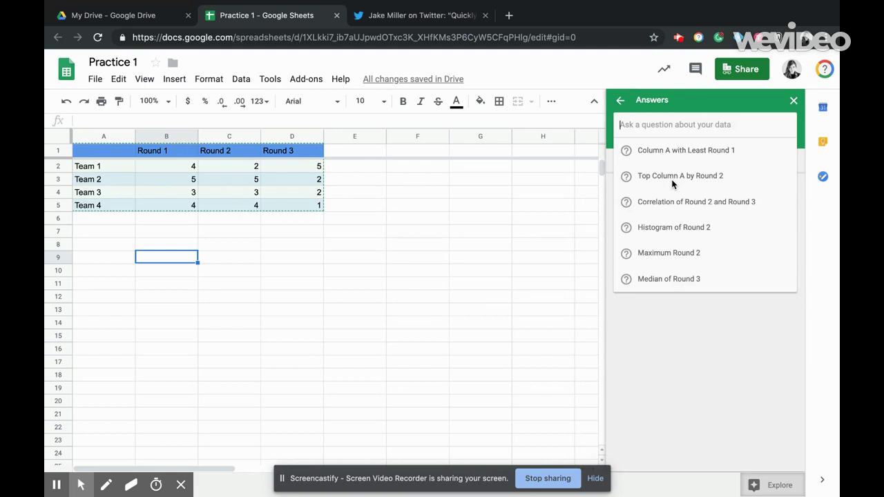
{"action": "type", "text": "what w"}
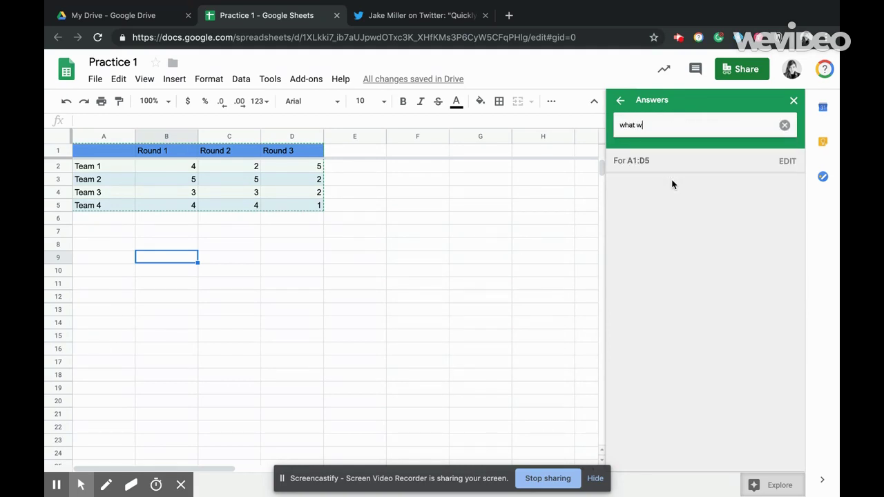
{"action": "type", "text": "as the average for round 1"}
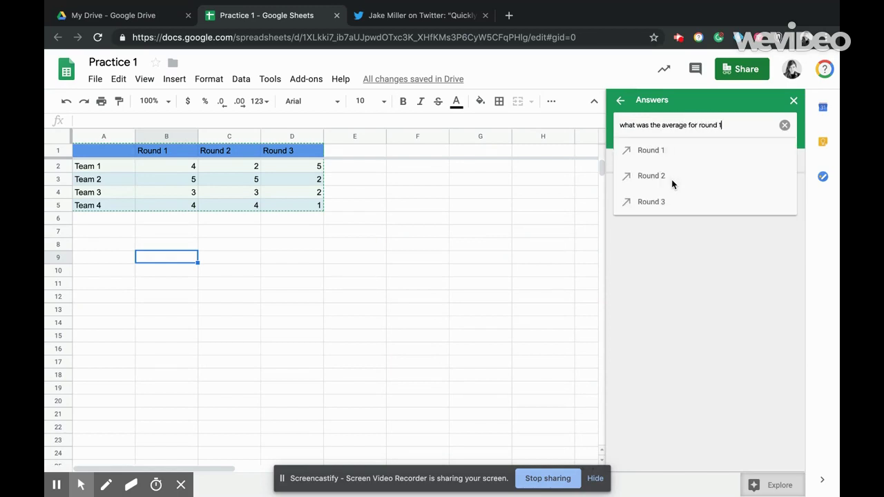
{"action": "type", "text": "?"}
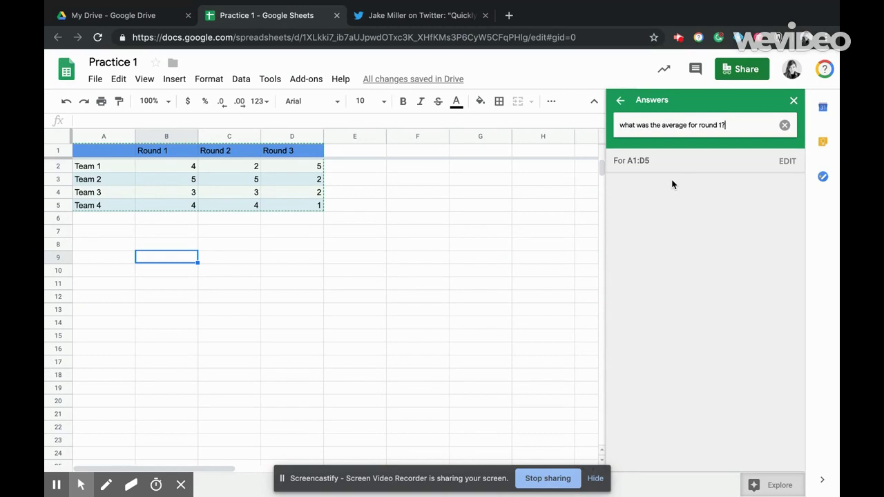
{"action": "key", "text": "Return"}
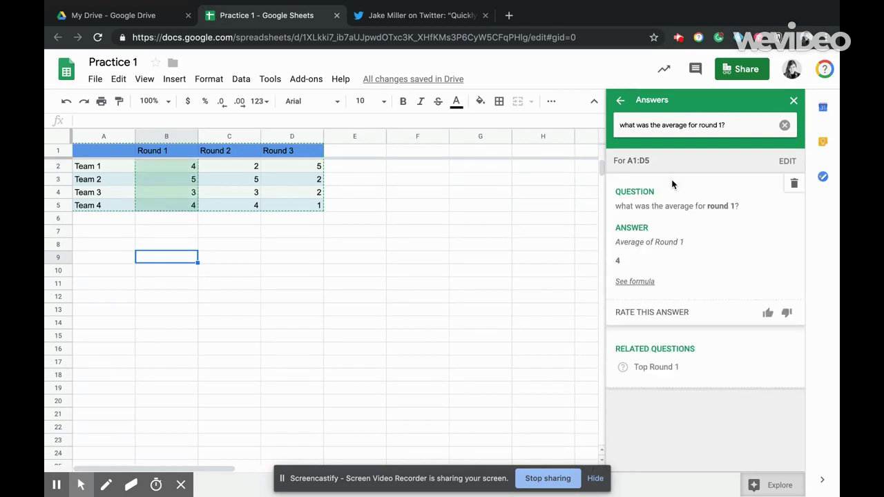
Step: Show the formula behind the Round 1 answer and insert =AVERAGE(B2:B5) into cell B6
{"action": "left_click", "coordinate": [624, 282]}
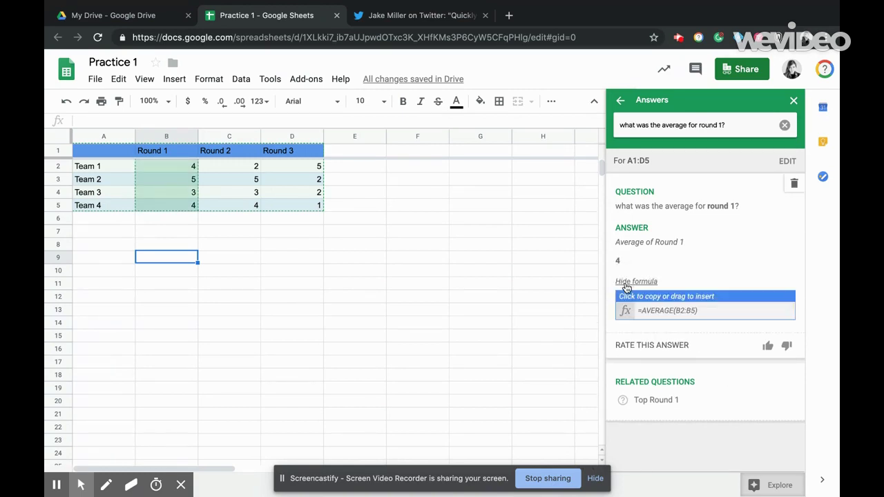
{"action": "left_click", "coordinate": [658, 312]}
{"action": "left_click_drag", "start_coordinate": [658, 313], "coordinate": [184, 214]}
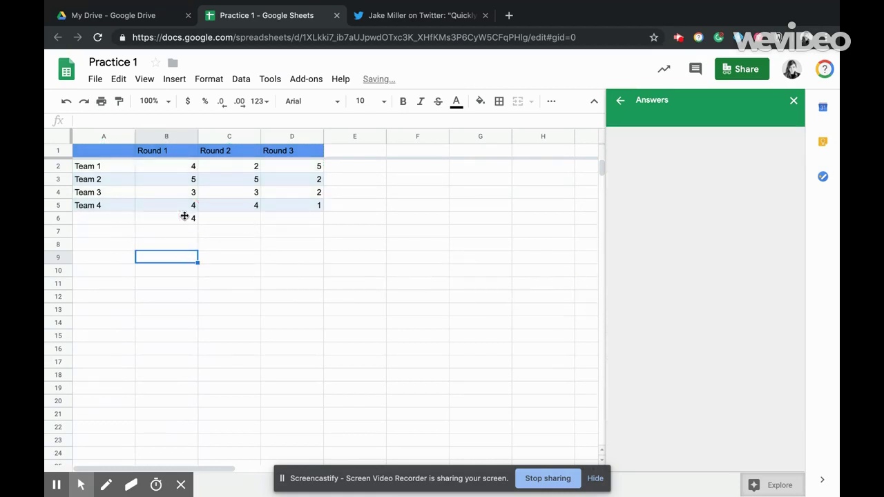
{"action": "left_click", "coordinate": [183, 214]}
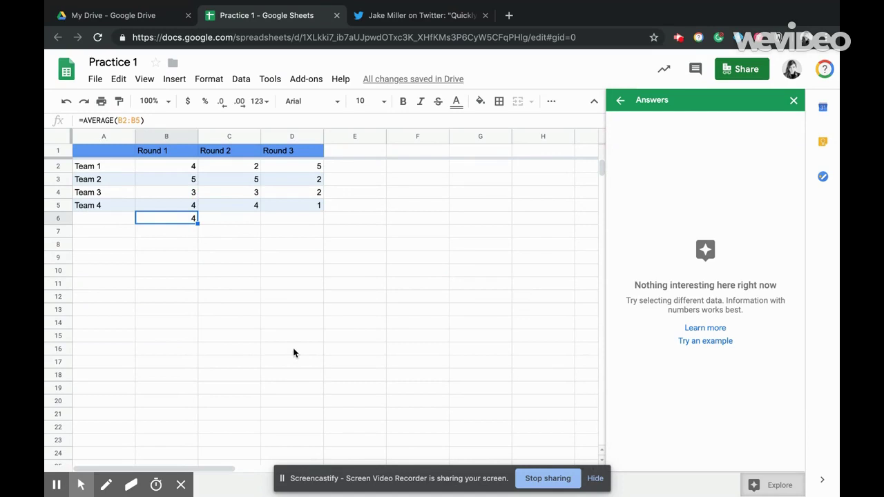
Step: Label the new row by entering "Average" in cell A6
{"action": "left_click", "coordinate": [115, 220]}
{"action": "type", "text": "Average"}
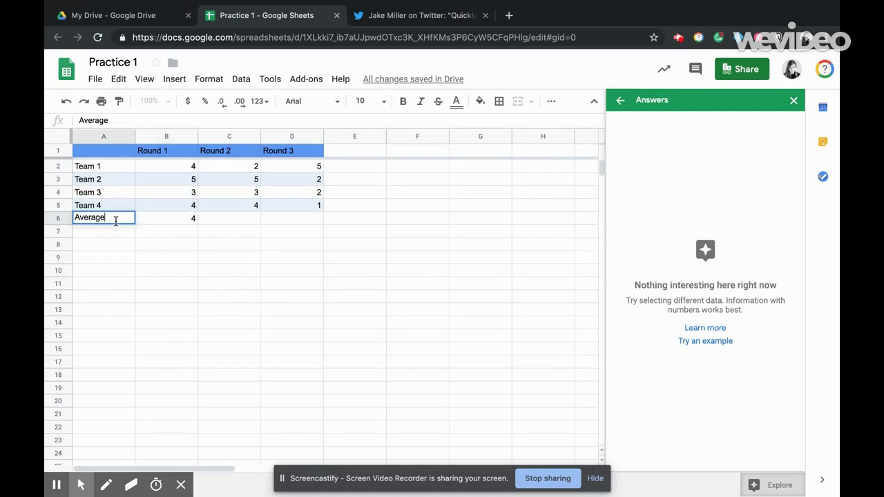
{"action": "left_click", "coordinate": [114, 235]}
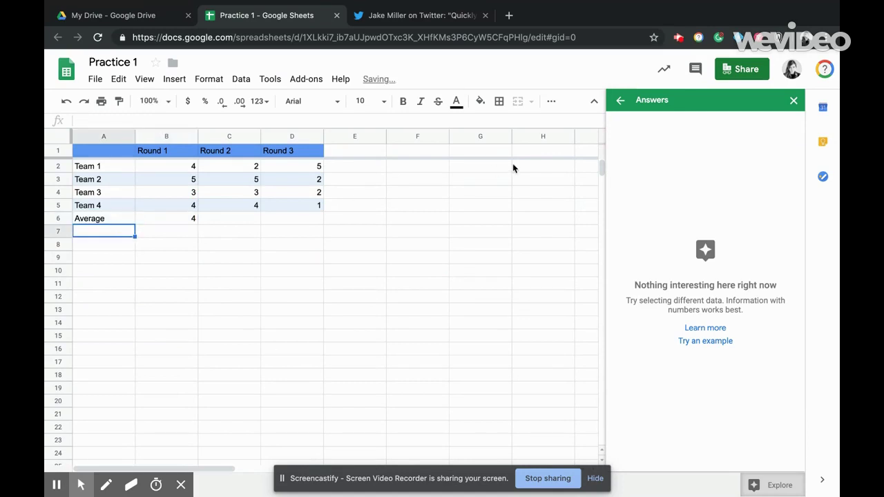
Step: Ask Explore "what was the average for round 2?" and insert its formula =AVERAGE(C2:C5) into cell C6
{"action": "left_click", "coordinate": [622, 102]}
{"action": "left_click", "coordinate": [702, 176]}
{"action": "type", "text": "wha"}
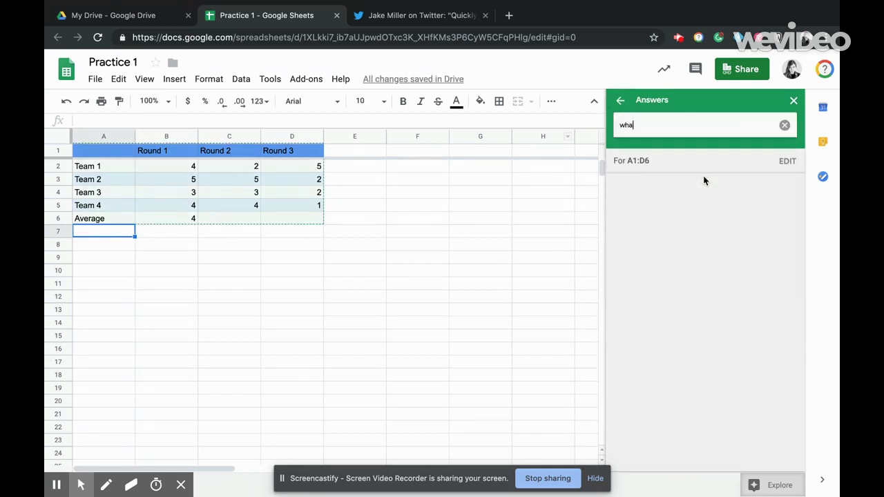
{"action": "type", "text": "t was the average for round 2?"}
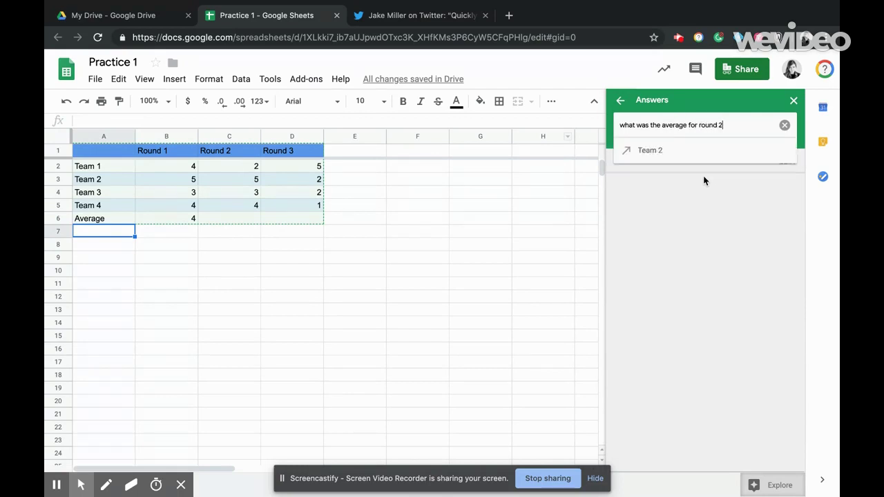
{"action": "key", "text": "Return"}
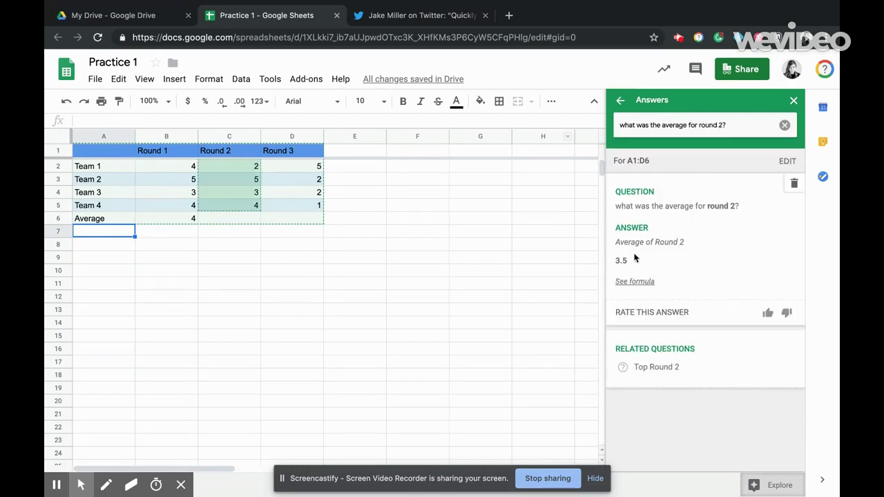
{"action": "left_click", "coordinate": [641, 289]}
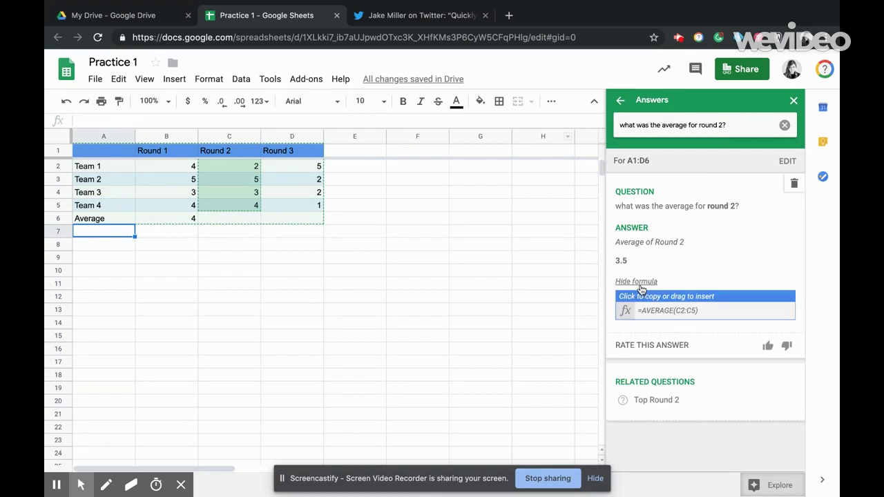
{"action": "left_click_drag", "start_coordinate": [626, 310], "coordinate": [244, 221]}
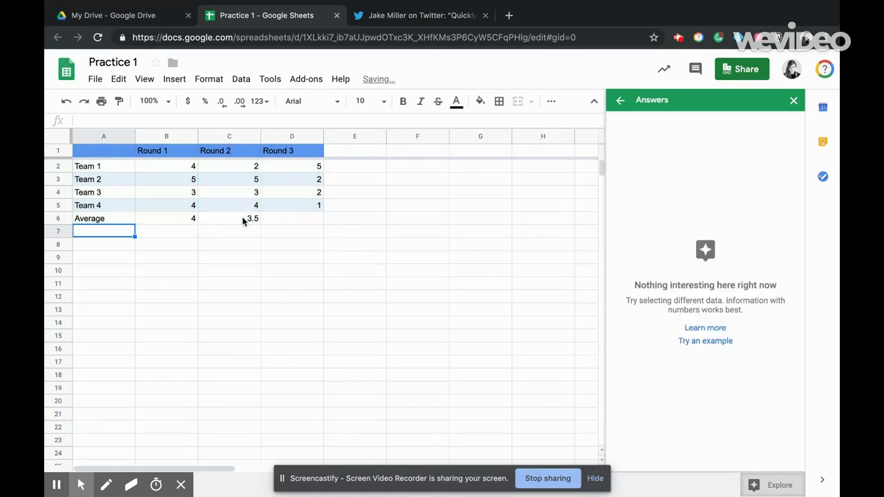
Step: Ask Explore "what was the average for round 3?" and insert the answer's formula into cell D6
{"action": "left_click", "coordinate": [621, 105]}
{"action": "left_click", "coordinate": [683, 123]}
{"action": "type", "text": "what was t"}
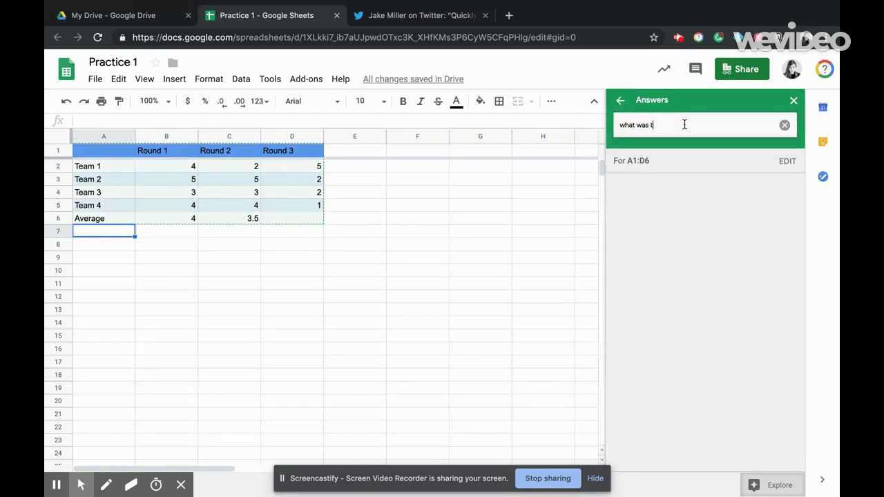
{"action": "type", "text": "he average for round 3?"}
{"action": "key", "text": "Return"}
{"action": "left_click", "coordinate": [632, 282]}
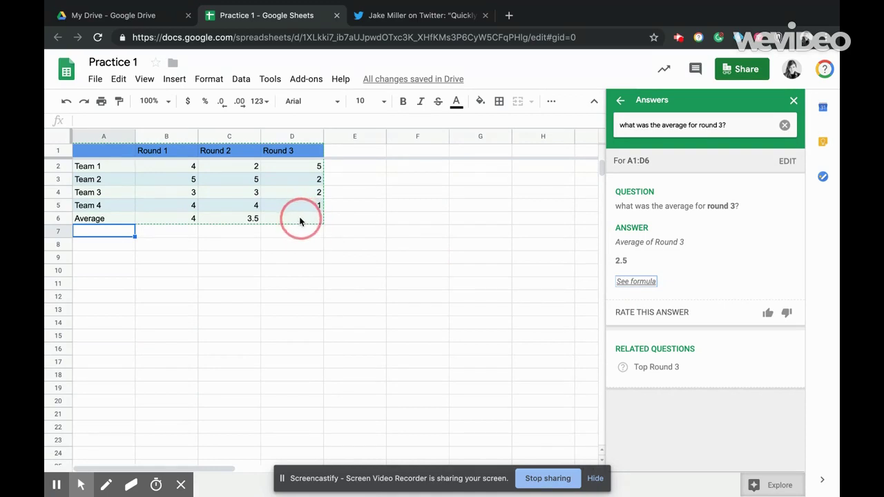
{"action": "left_click", "coordinate": [639, 281]}
{"action": "left_click_drag", "start_coordinate": [634, 311], "coordinate": [292, 217]}
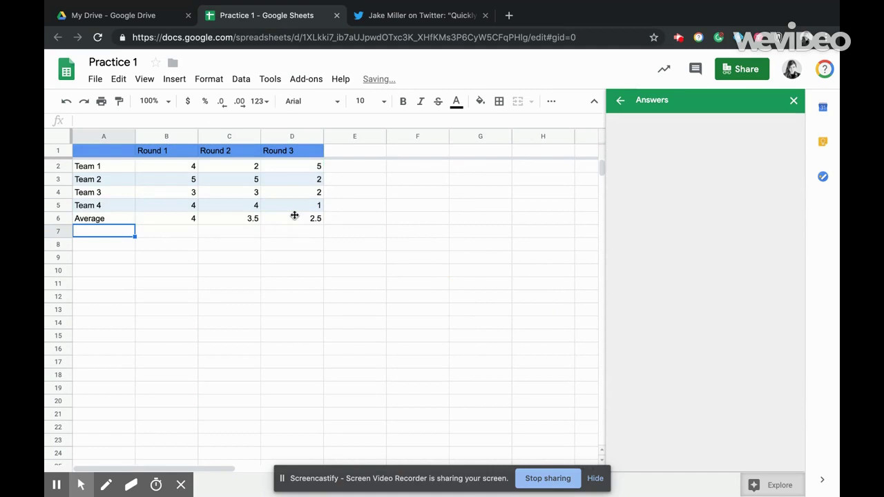
{"action": "left_click", "coordinate": [333, 298]}
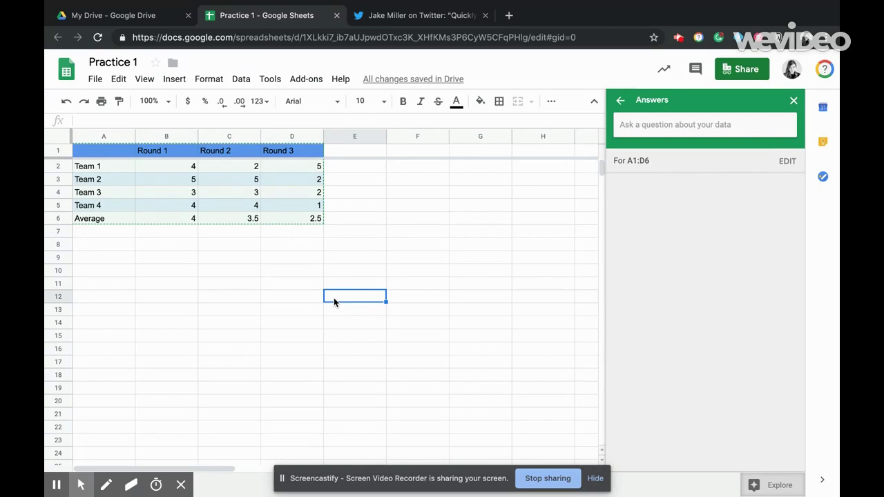
Step: Ask Explore the question "what was team 1 sum" about the table data
{"action": "left_click", "coordinate": [620, 102]}
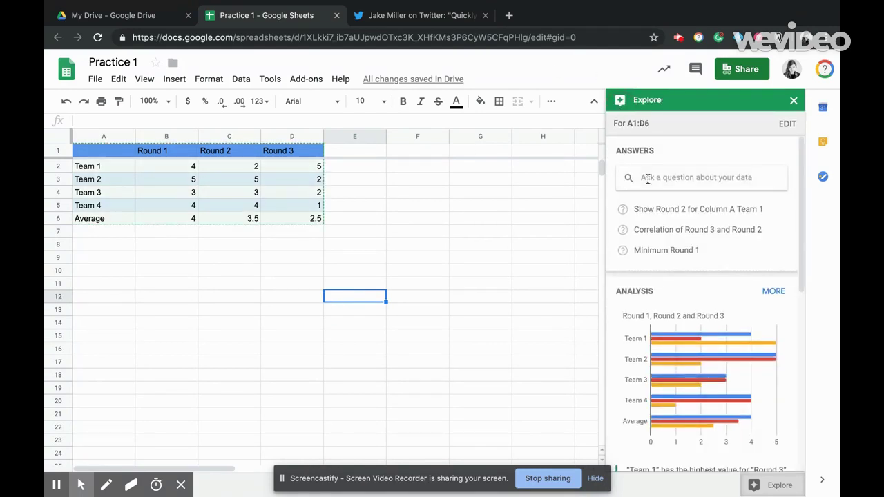
{"action": "left_click", "coordinate": [647, 177]}
{"action": "type", "text": "what was"}
{"action": "type", "text": "1"}
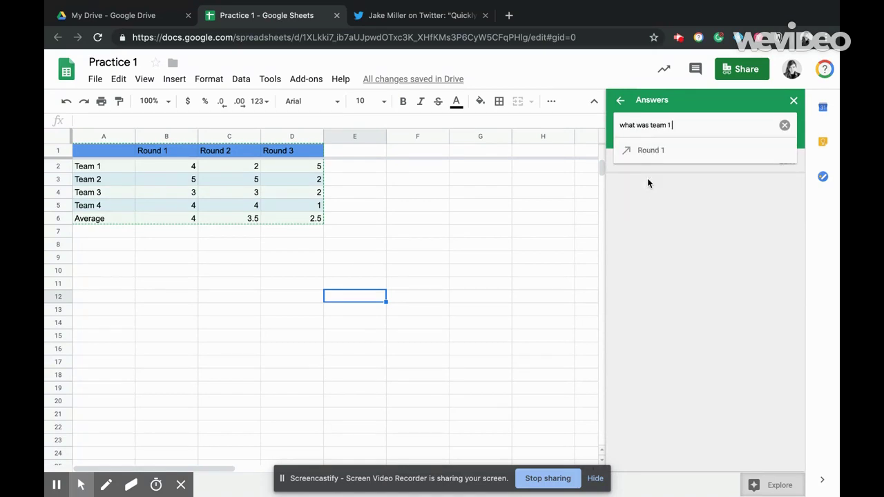
{"action": "type", "text": " sum"}
{"action": "key", "text": "Return"}
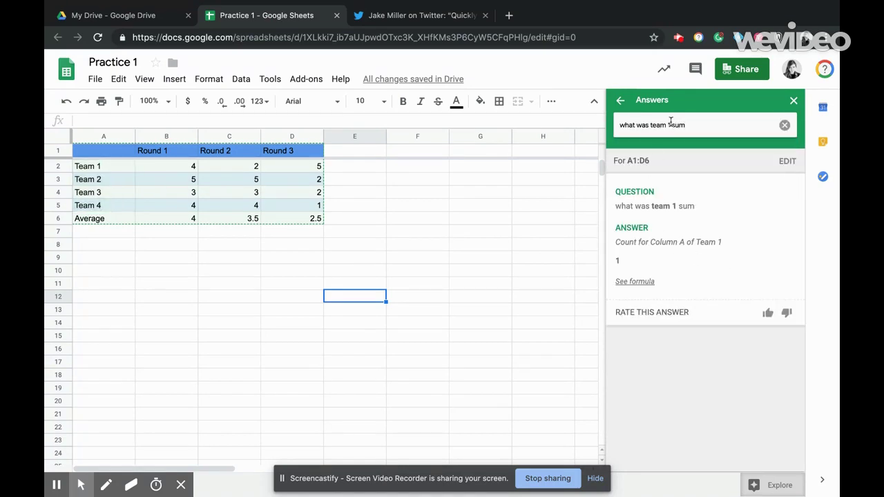
Step: Extend the question to "what was team 1 sum for all 3 rounds?", view the answer's formula and remove that answer
{"action": "left_click", "coordinate": [701, 130]}
{"action": "type", "text": "for all 3 rounds?"}
{"action": "key", "text": "Return"}
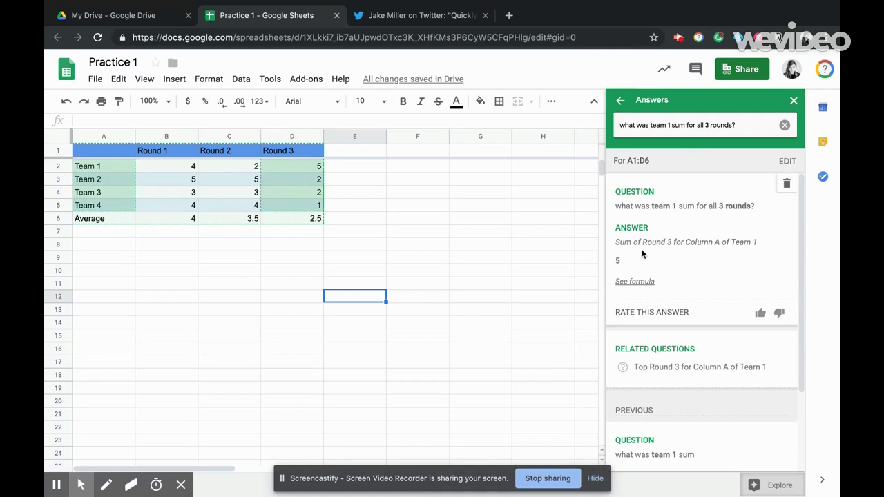
{"action": "left_click", "coordinate": [626, 282]}
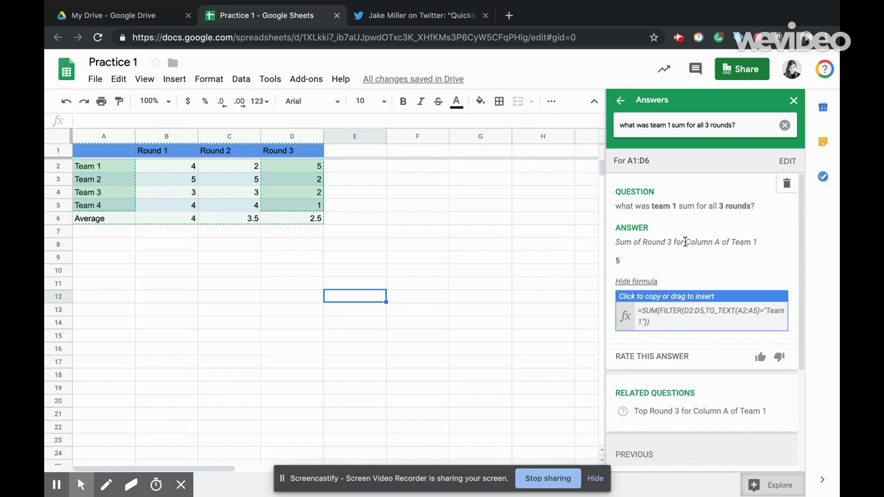
{"action": "left_click", "coordinate": [785, 183]}
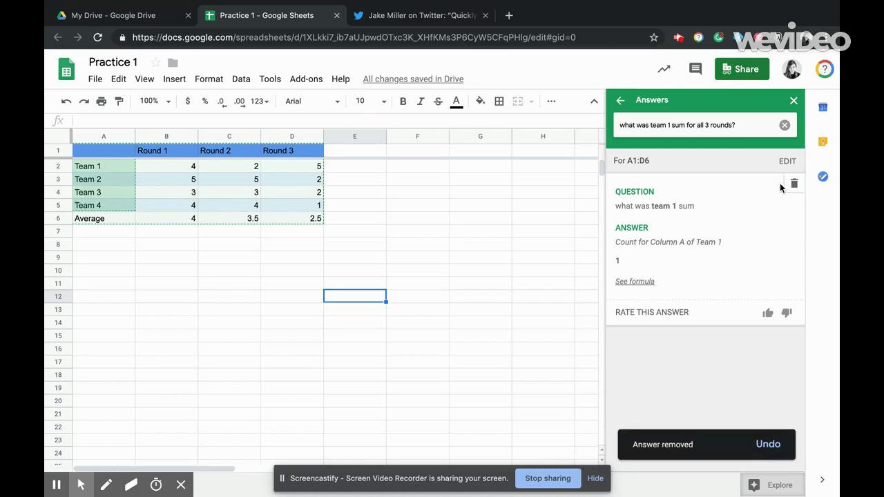
Step: Total Team 1's three rounds by entering =SUM(B2:D2) in cell E2
{"action": "left_click", "coordinate": [355, 170]}
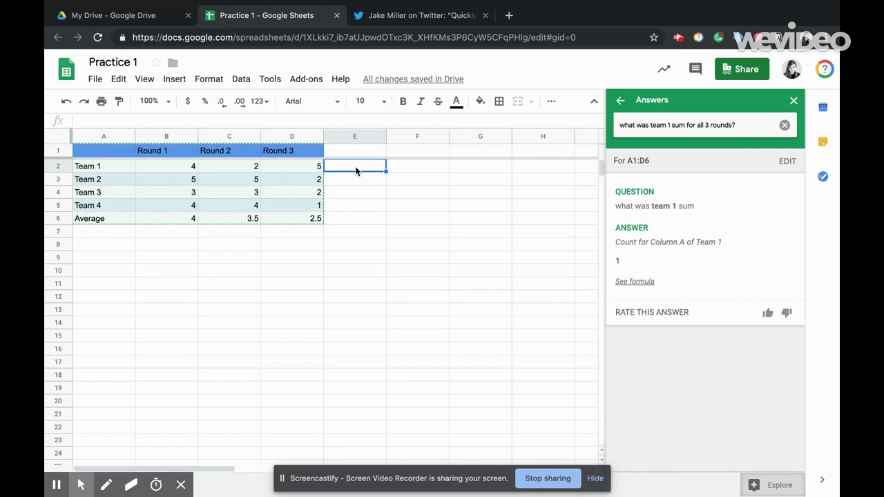
{"action": "type", "text": "="}
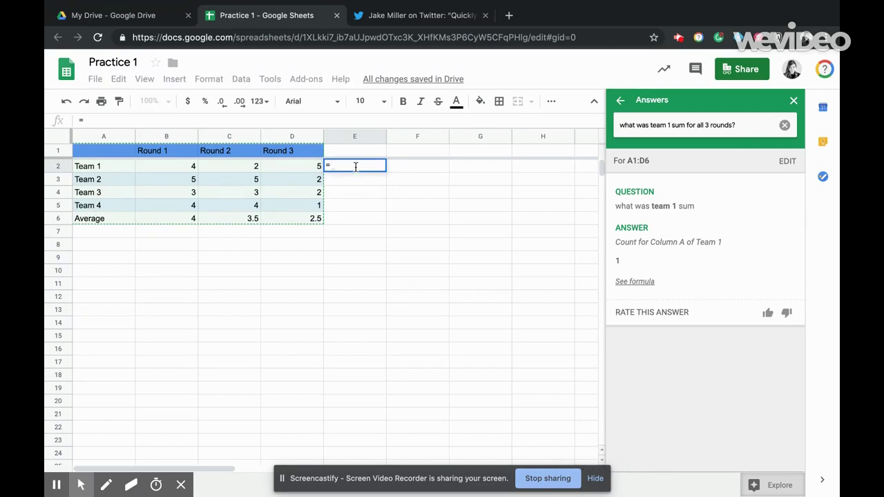
{"action": "type", "text": "SUM("}
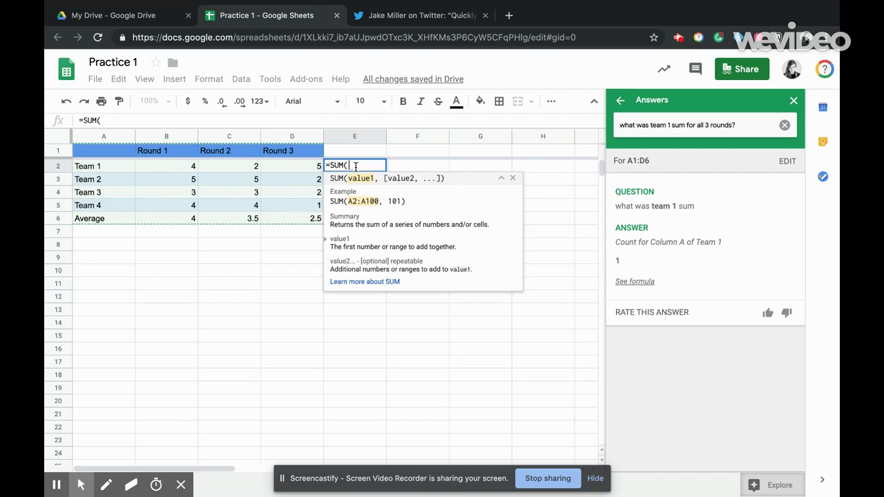
{"action": "type", "text": "B1"}
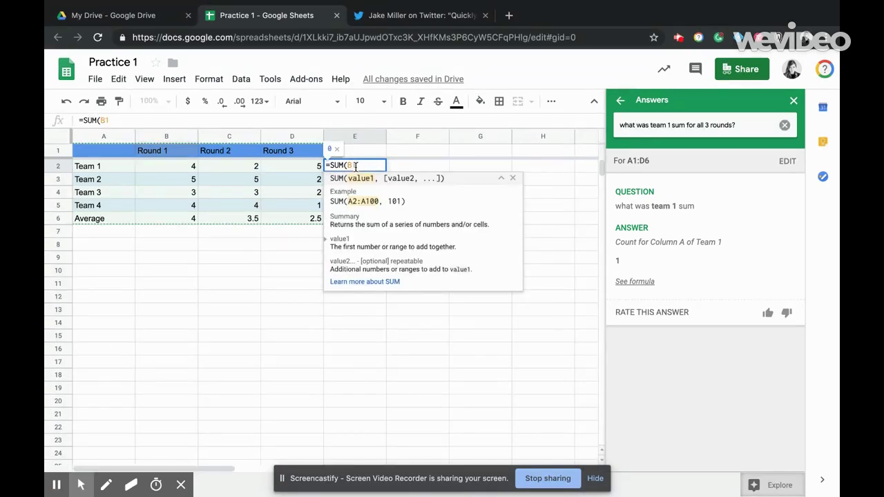
{"action": "key", "text": "BackSpace"}
{"action": "type", "text": "2:"}
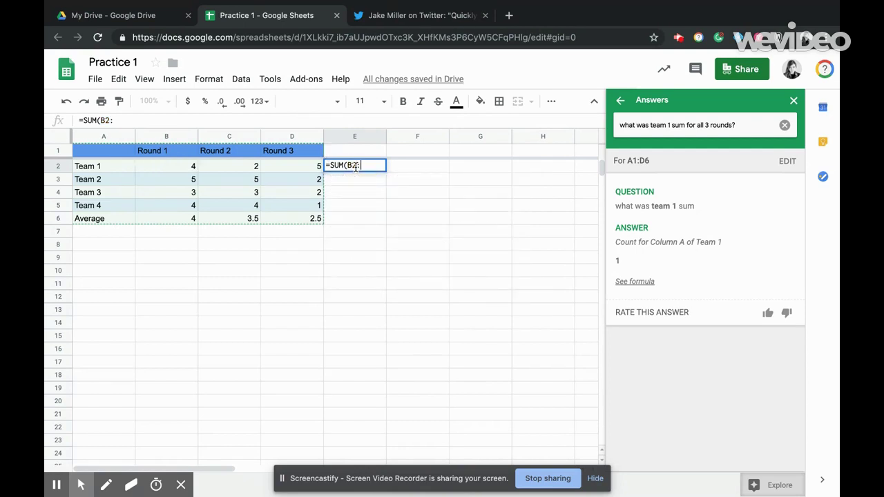
{"action": "type", "text": "D2"}
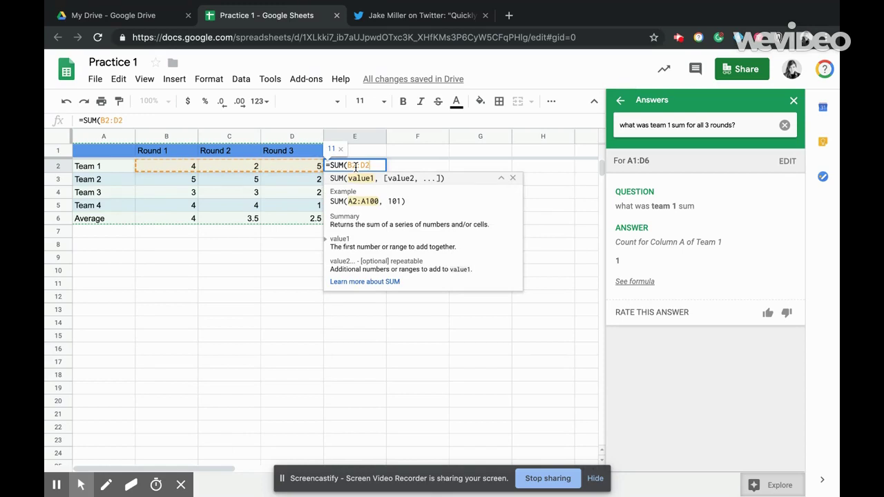
{"action": "type", "text": ")"}
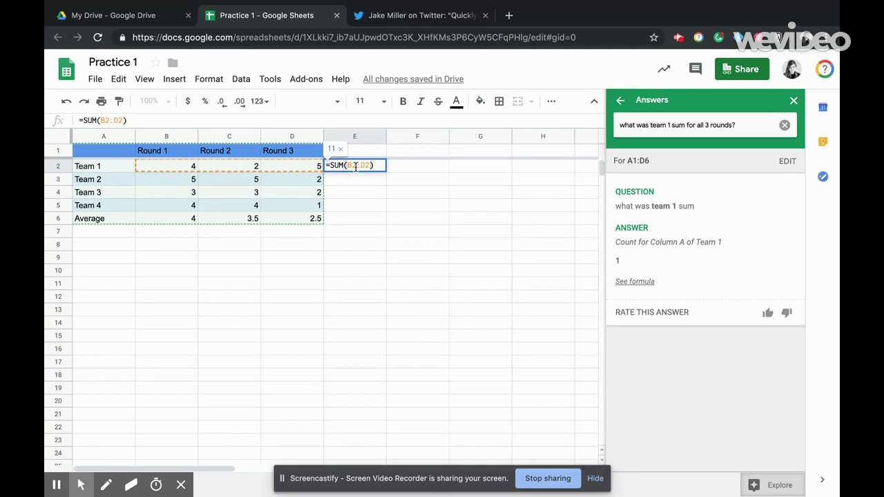
{"action": "key", "text": "Return"}
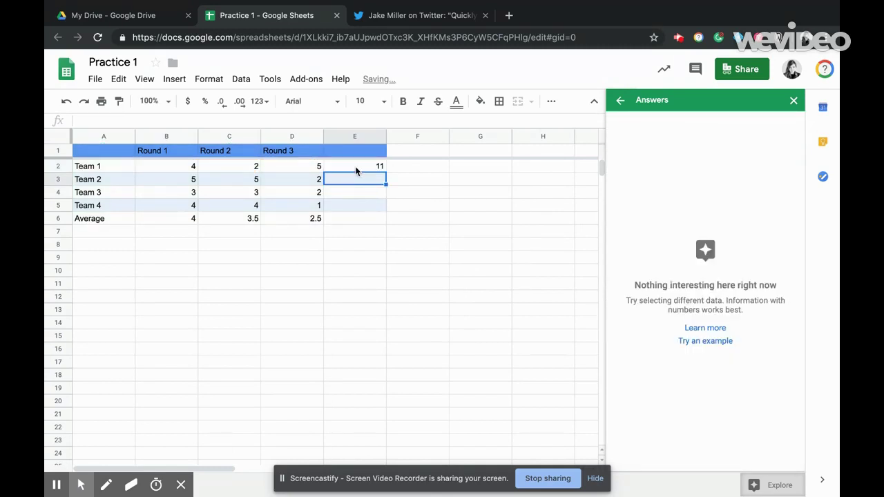
Step: Copy the sum formula from E2 into cells E3 to E5 to total the rounds of Teams 2, 3 and 4
{"action": "left_click", "coordinate": [356, 171]}
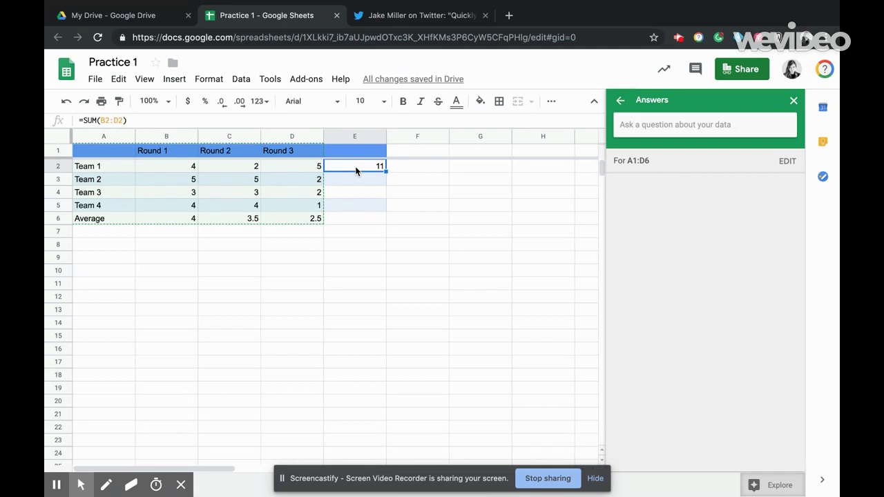
{"action": "key", "text": "Down"}
{"action": "key", "text": "ctrl+v"}
{"action": "key", "text": "Down"}
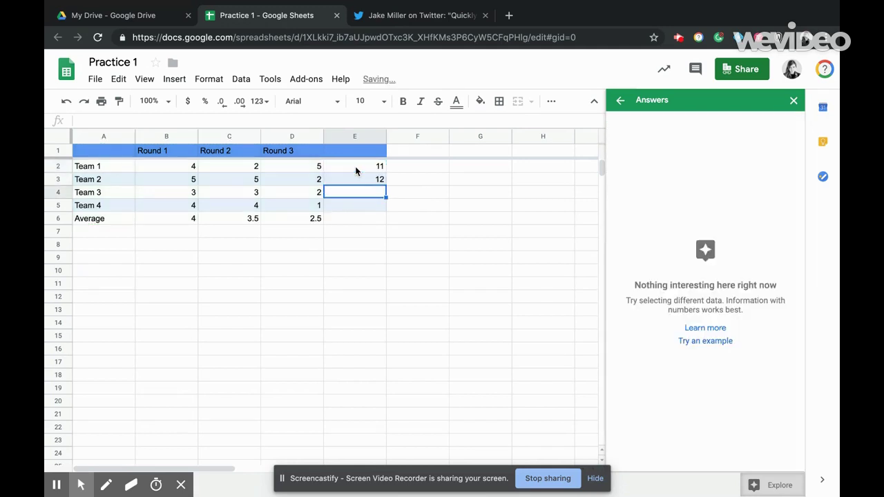
{"action": "key", "text": "ctrl+v"}
{"action": "key", "text": "Down"}
{"action": "type", "text": "=SUM(B5:D5)"}
{"action": "key", "text": "Down"}
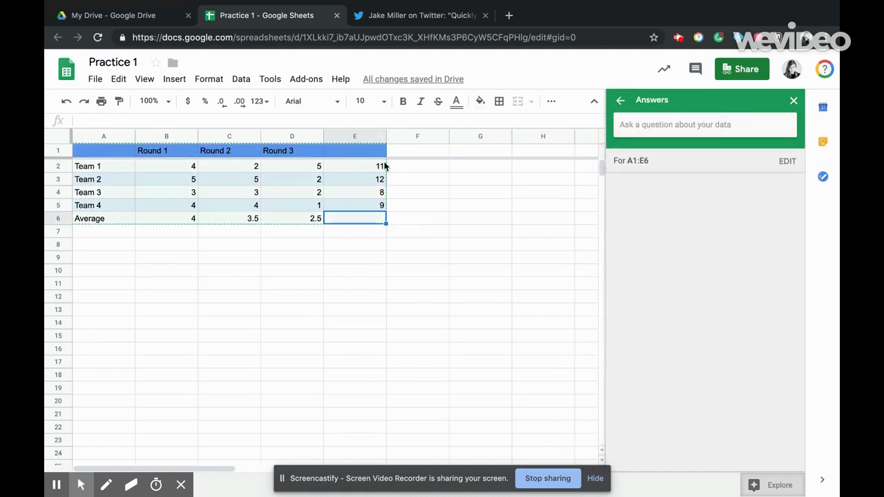
Step: Label the new totals column by entering "Team Total" in cell E1
{"action": "left_click", "coordinate": [361, 140]}
{"action": "left_click", "coordinate": [361, 150]}
{"action": "type", "text": "Team Total"}
{"action": "key", "text": "Return"}
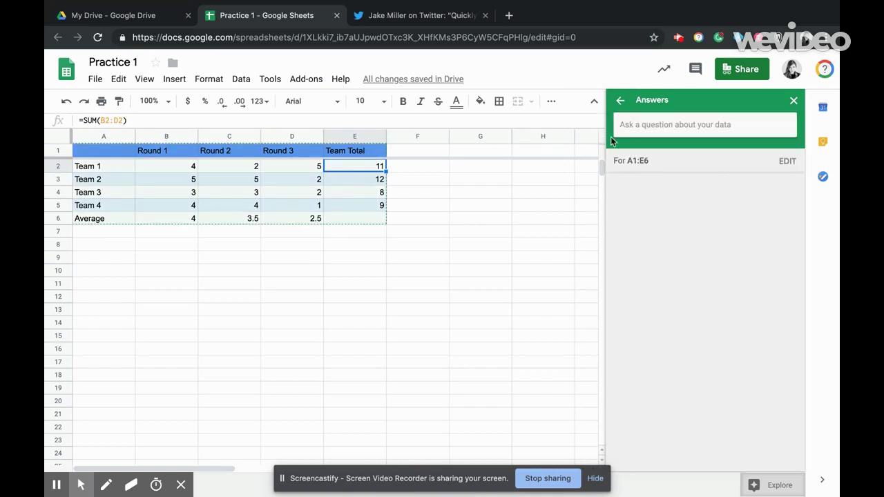
Step: Reopen Explore and insert its suggested stacked bar chart of Round 1, Round 2 and Round 3 into the sheet
{"action": "left_click", "coordinate": [625, 99]}
{"action": "left_click", "coordinate": [794, 100]}
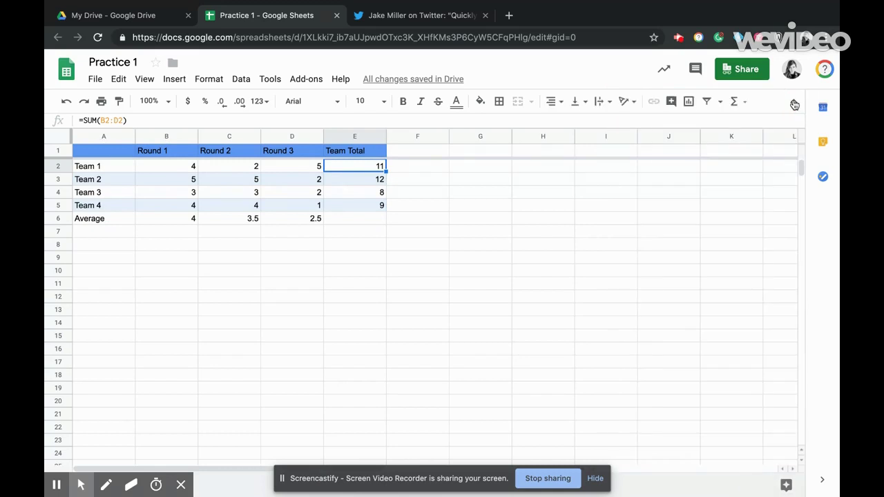
{"action": "left_click", "coordinate": [787, 486]}
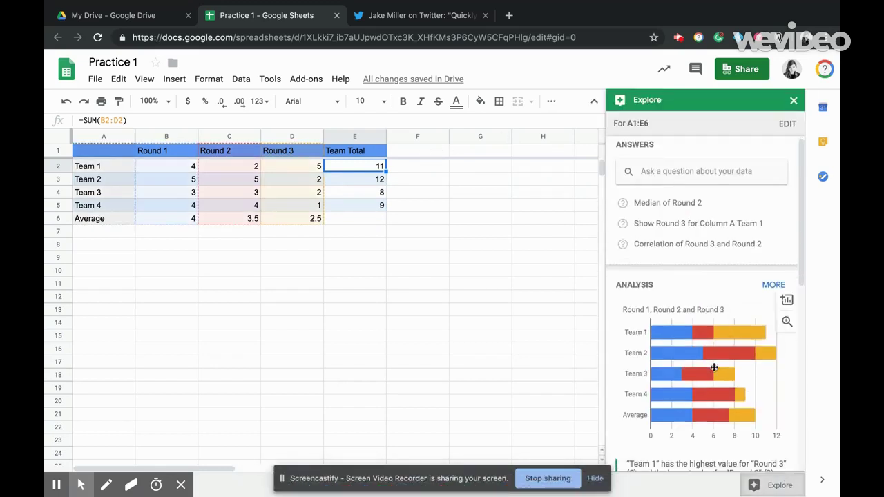
{"action": "scroll", "coordinate": [715, 369], "scroll_direction": "down", "scroll_amount": 2}
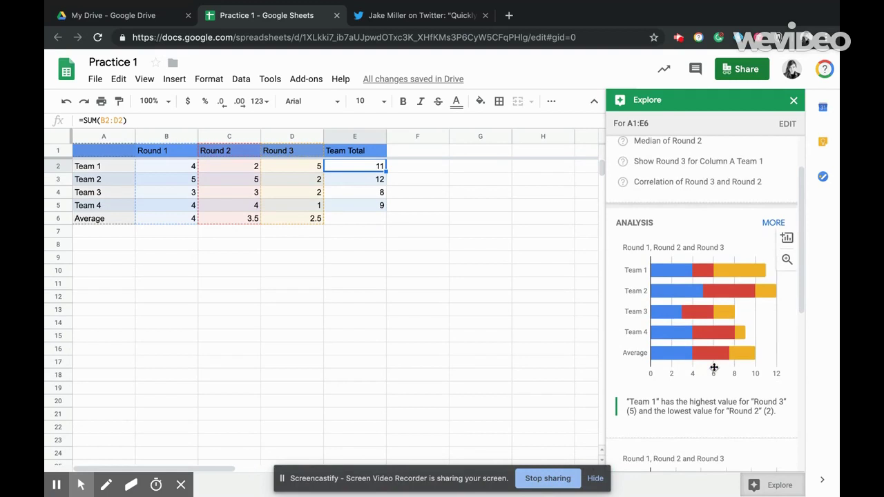
{"action": "left_click", "coordinate": [787, 238]}
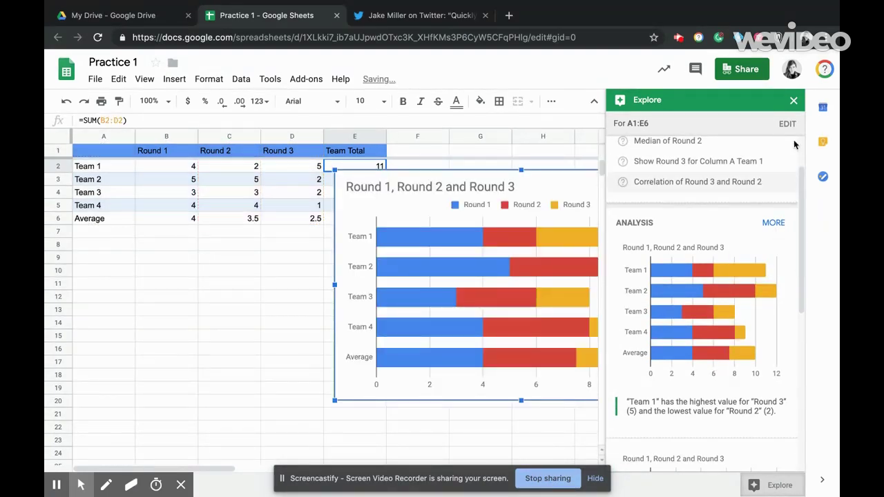
Step: Close Explore, then shrink the bar chart and place it beside the table, starting in column F
{"action": "left_click", "coordinate": [792, 101]}
{"action": "left_click", "coordinate": [651, 198]}
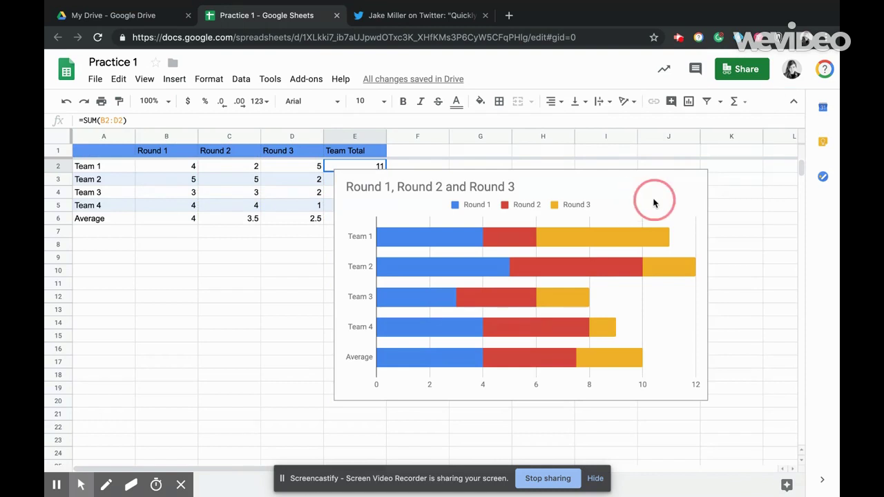
{"action": "left_click_drag", "start_coordinate": [708, 171], "coordinate": [619, 177]}
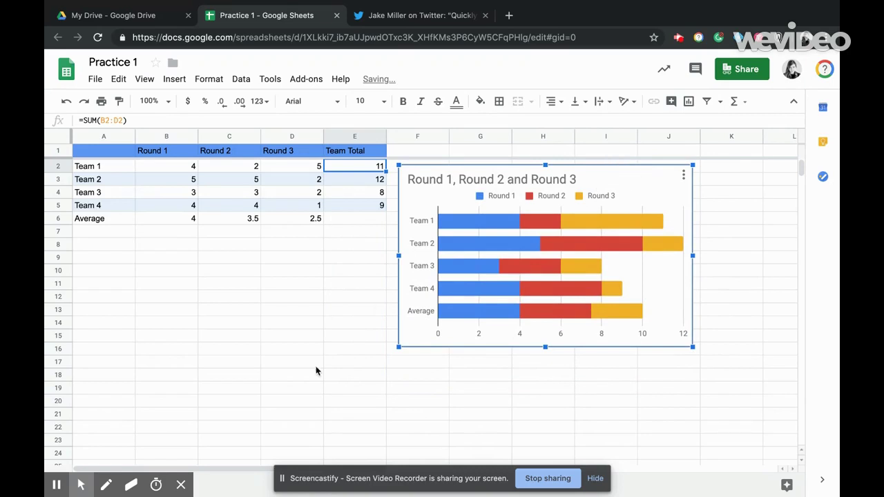
Step: Insert a second chart manually, a stacked column chart of the range A1:D6
{"action": "left_click", "coordinate": [172, 79]}
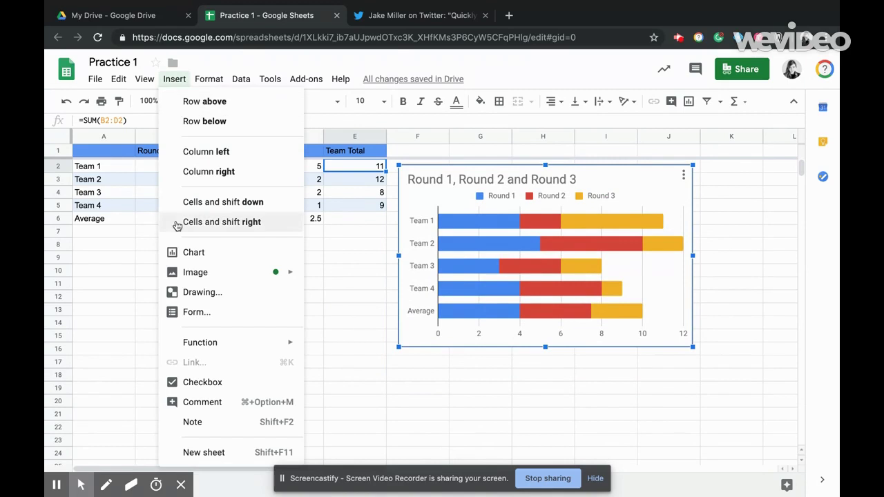
{"action": "left_click", "coordinate": [184, 254]}
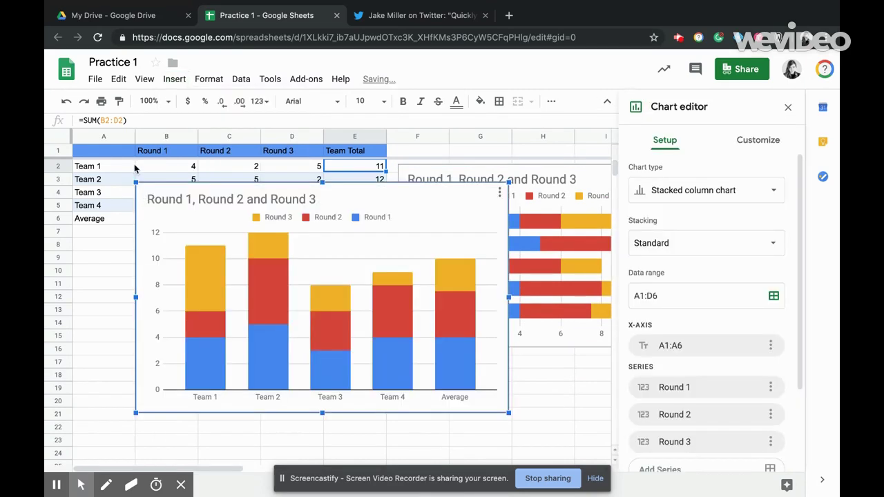
Step: Change the second chart's type to a stacked area chart and review its remaining setup options
{"action": "left_click", "coordinate": [704, 194]}
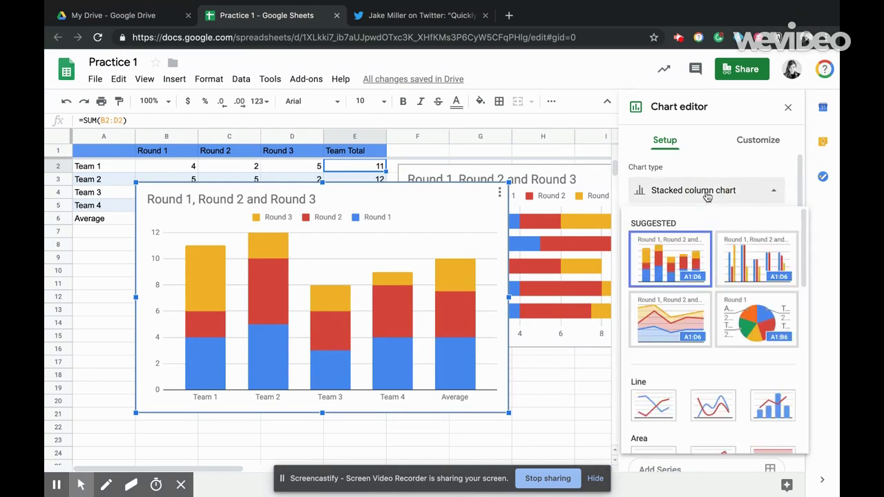
{"action": "left_click", "coordinate": [692, 323]}
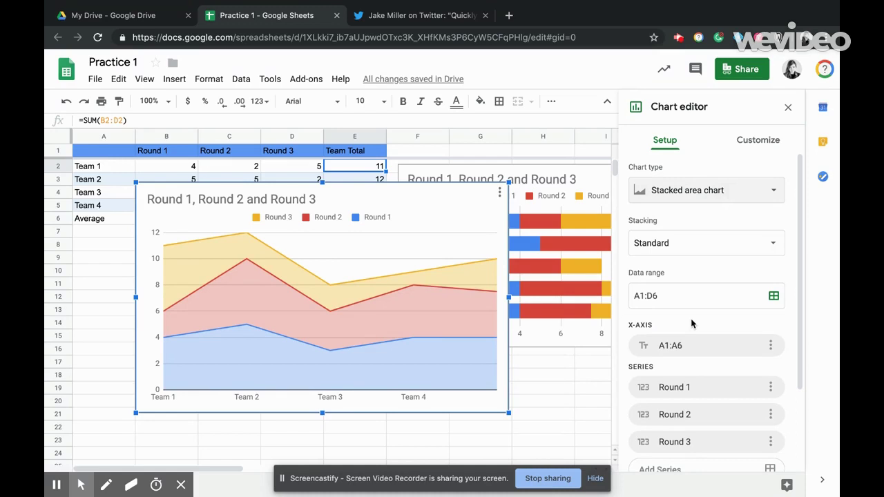
{"action": "left_click", "coordinate": [708, 194]}
{"action": "left_click", "coordinate": [707, 197]}
{"action": "scroll", "coordinate": [684, 323], "scroll_direction": "down", "scroll_amount": 3}
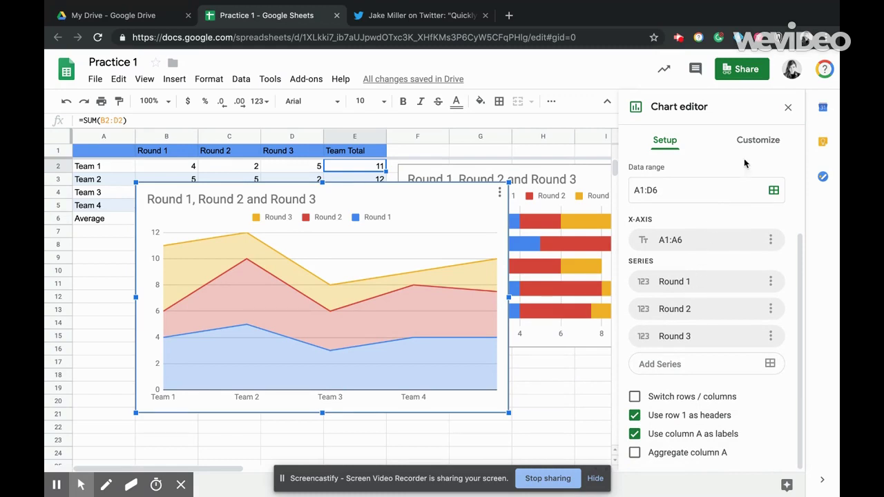
Step: Close the chart editor and delete the stacked area chart from the sheet
{"action": "left_click", "coordinate": [788, 109]}
{"action": "left_click", "coordinate": [393, 231]}
{"action": "key", "text": "Delete"}
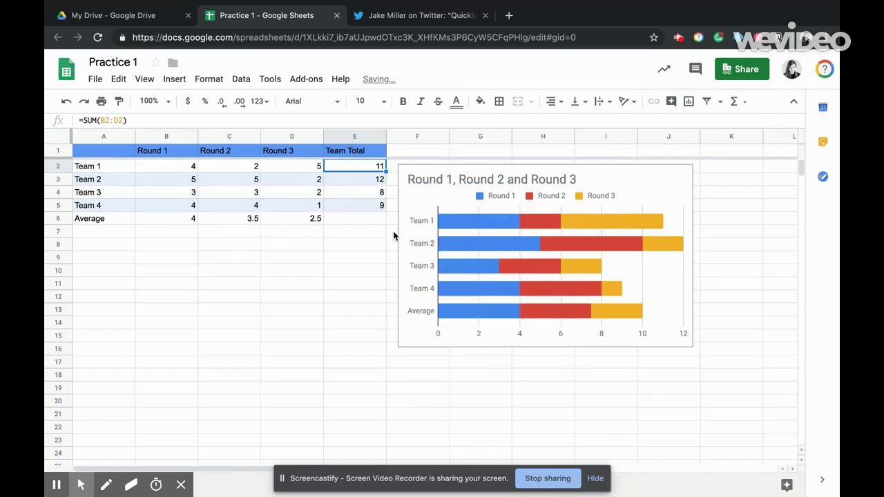
Step: Switch to Google Drive and create a new blank Google Docs document
{"action": "left_click", "coordinate": [175, 80]}
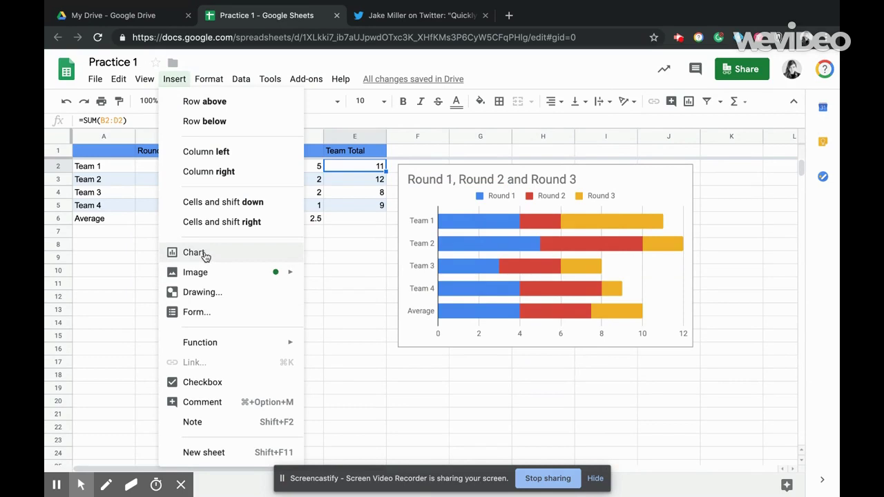
{"action": "left_click", "coordinate": [476, 291]}
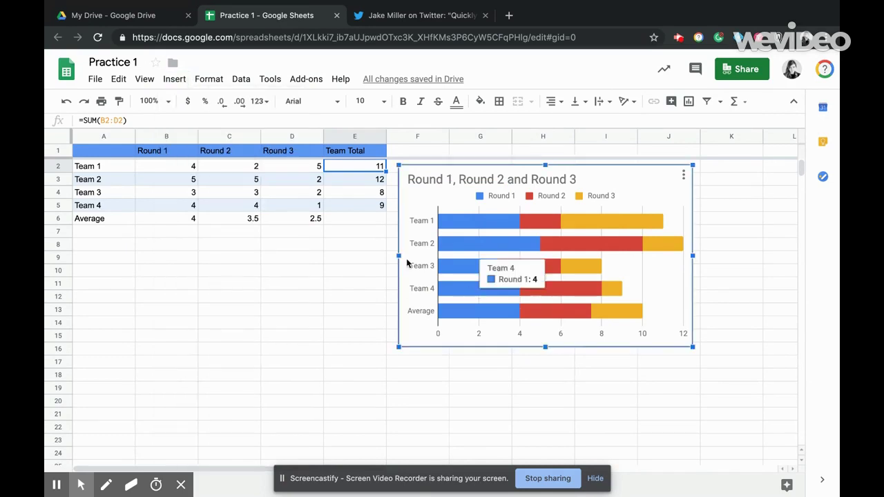
{"action": "left_click", "coordinate": [142, 15]}
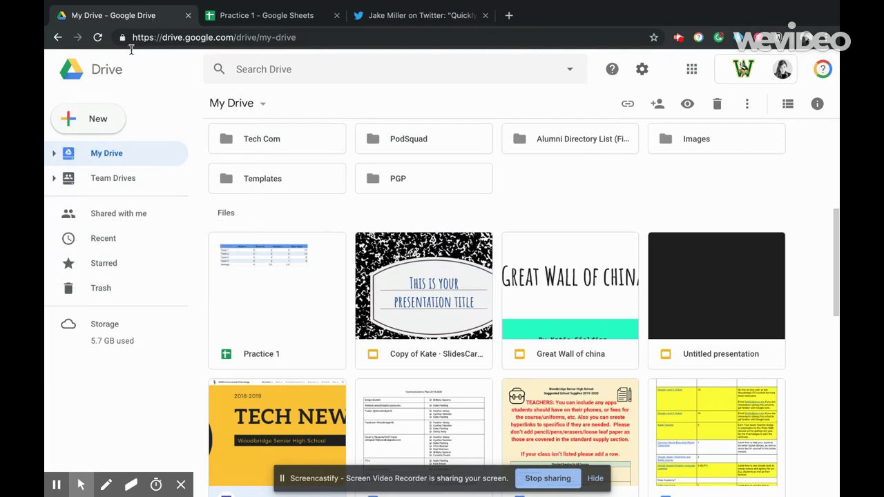
{"action": "left_click", "coordinate": [113, 113]}
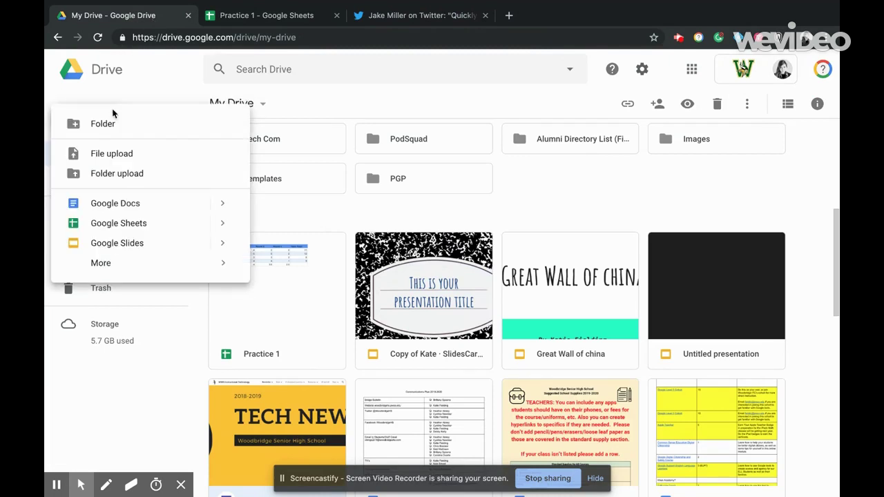
{"action": "left_click", "coordinate": [132, 205]}
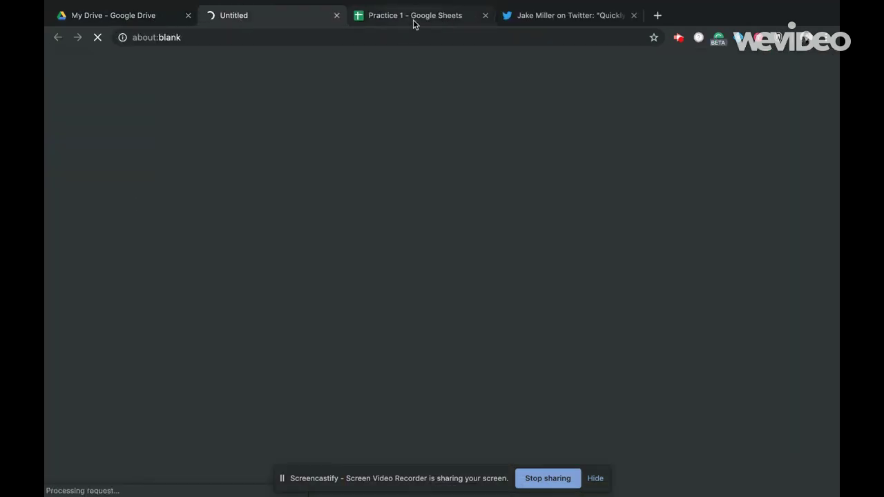
Step: Return to the Practice 1 spreadsheet and copy the stacked bar chart beside the table
{"action": "left_click", "coordinate": [415, 22]}
{"action": "left_click", "coordinate": [451, 240]}
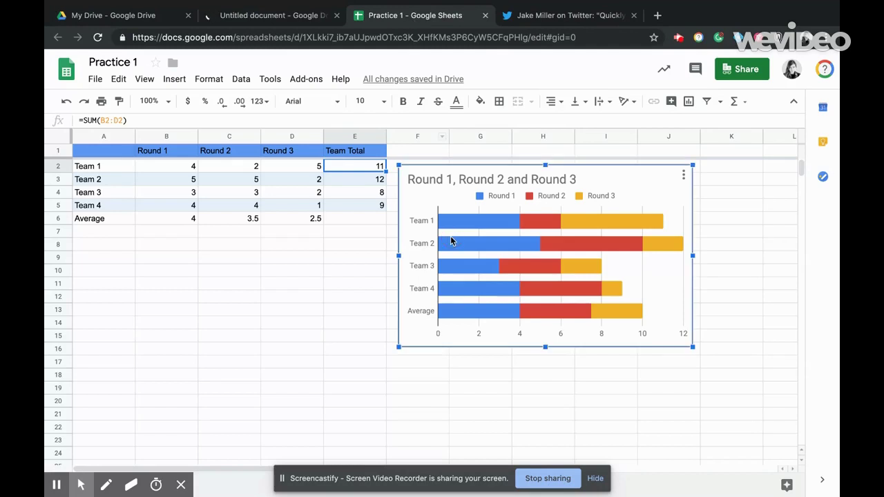
{"action": "key", "text": "Escape"}
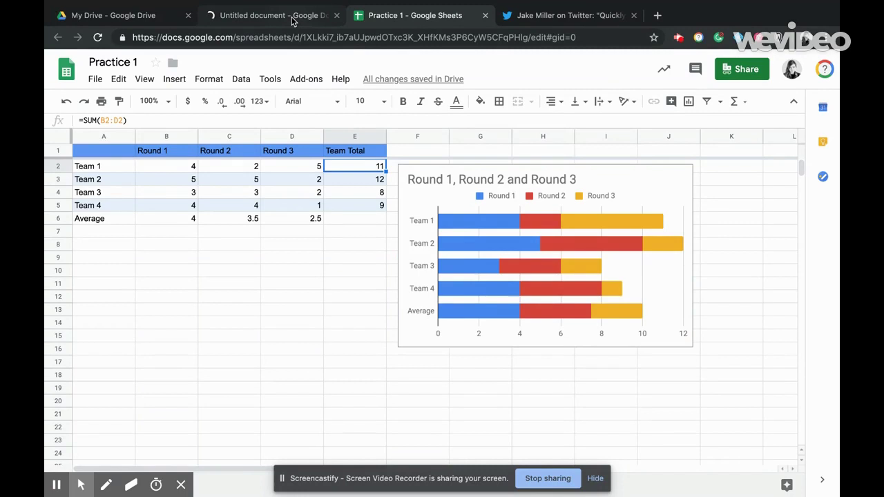
{"action": "left_click", "coordinate": [476, 191]}
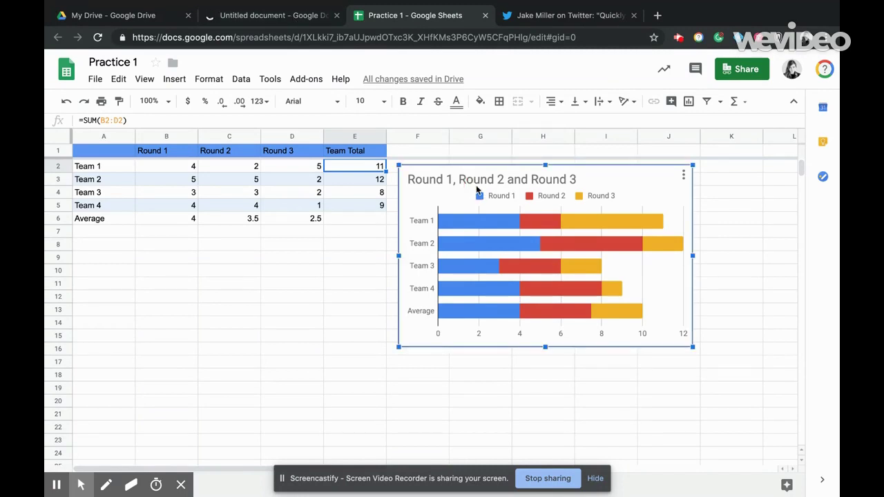
{"action": "right_click", "coordinate": [476, 191]}
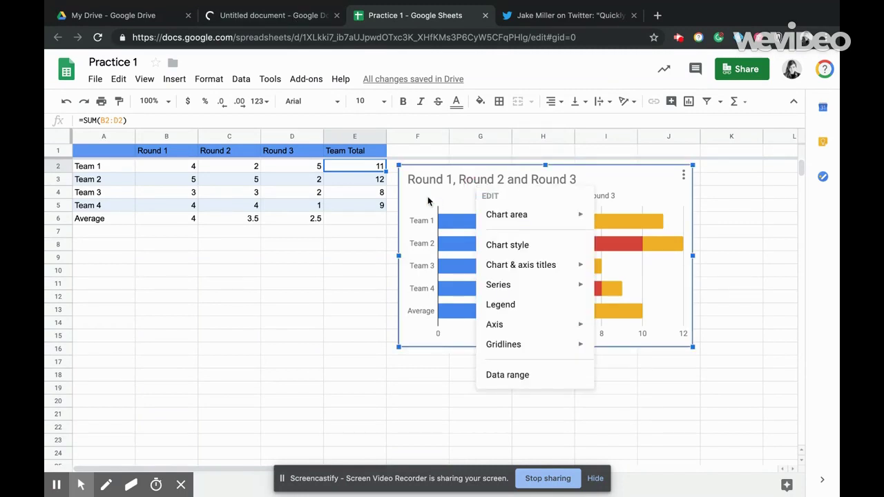
{"action": "left_click", "coordinate": [508, 374]}
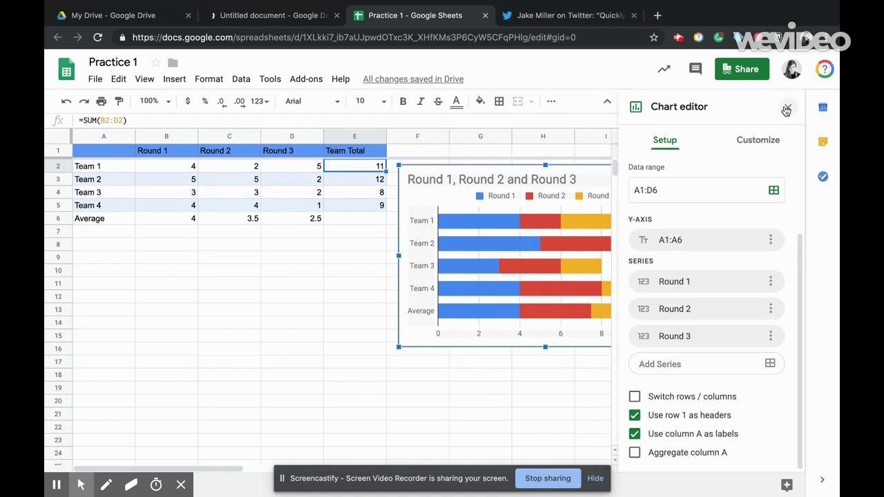
{"action": "left_click", "coordinate": [786, 110]}
Step: Paste the stacked bar chart into the new Google Docs document and add the line "Discussion of data." below it
{"action": "left_click", "coordinate": [264, 23]}
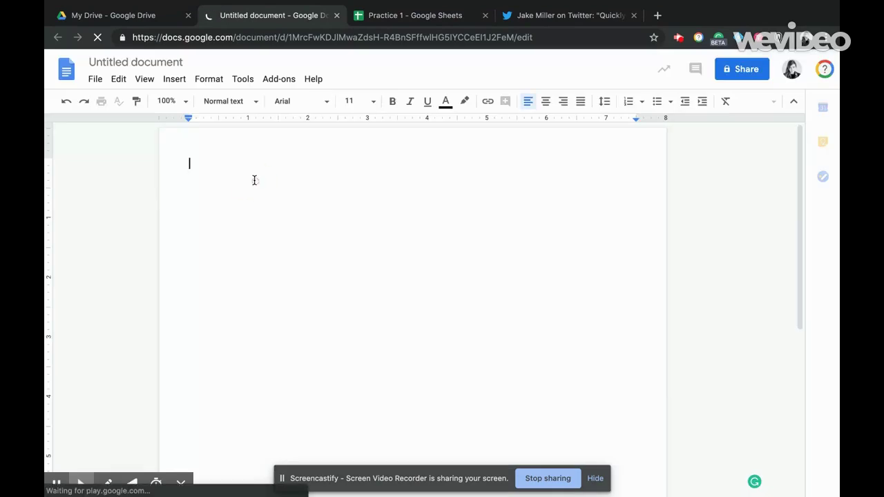
{"action": "key", "text": "ctrl+v"}
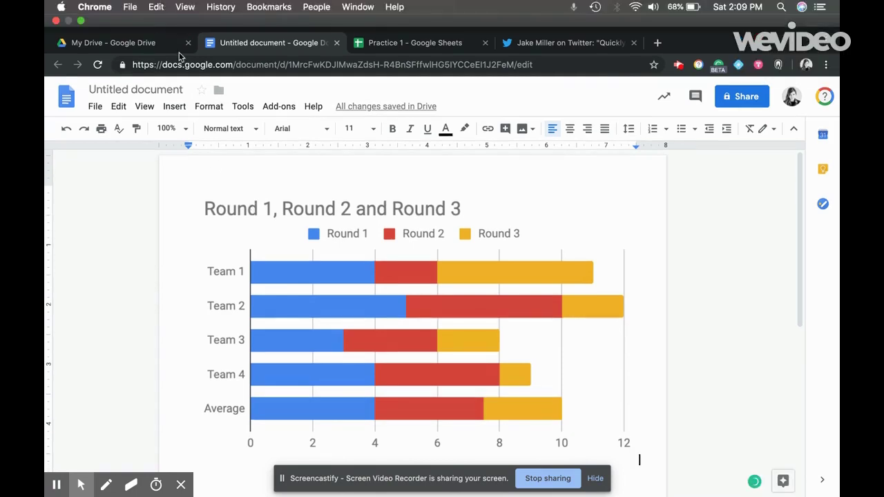
{"action": "scroll", "coordinate": [370, 336], "scroll_direction": "down", "scroll_amount": 3}
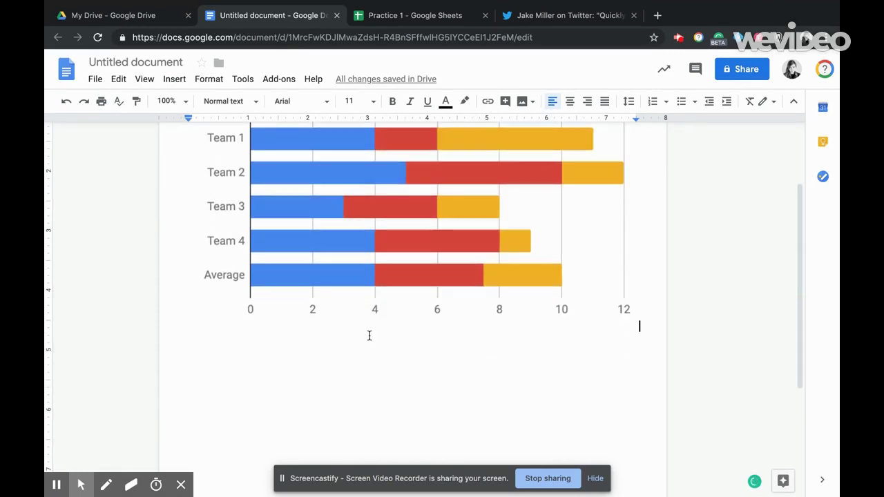
{"action": "key", "text": "Return"}
{"action": "type", "text": "Discussion o"}
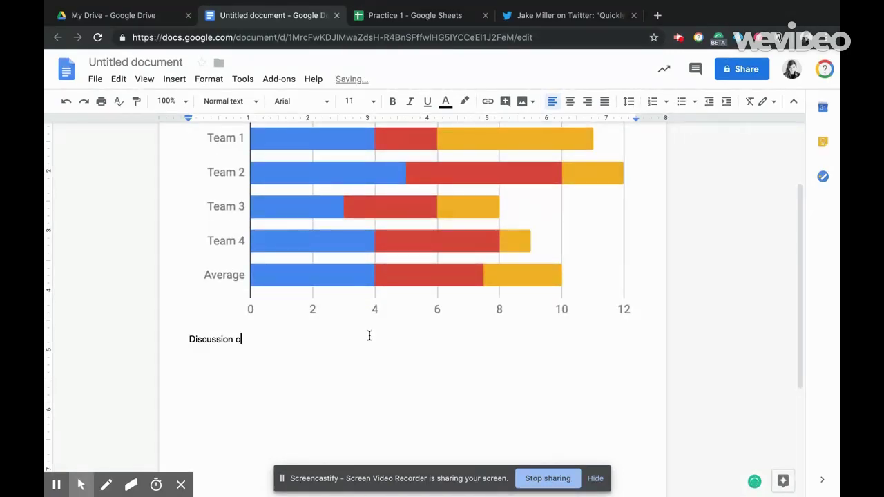
{"action": "type", "text": "f data."}
Step: Switch to the open Twitter post and examine its animated GOOGLETRANSLATE example and list of language codes
{"action": "left_click", "coordinate": [532, 24]}
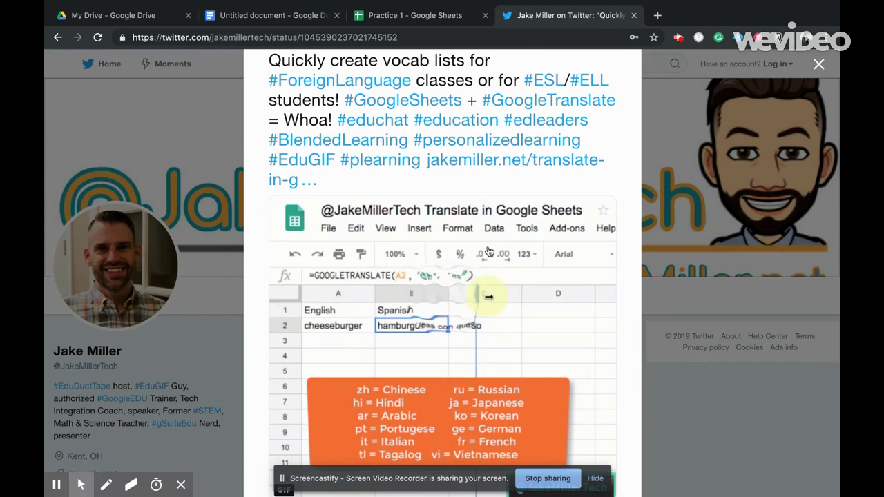
{"action": "scroll", "coordinate": [489, 252], "scroll_direction": "down", "scroll_amount": 2}
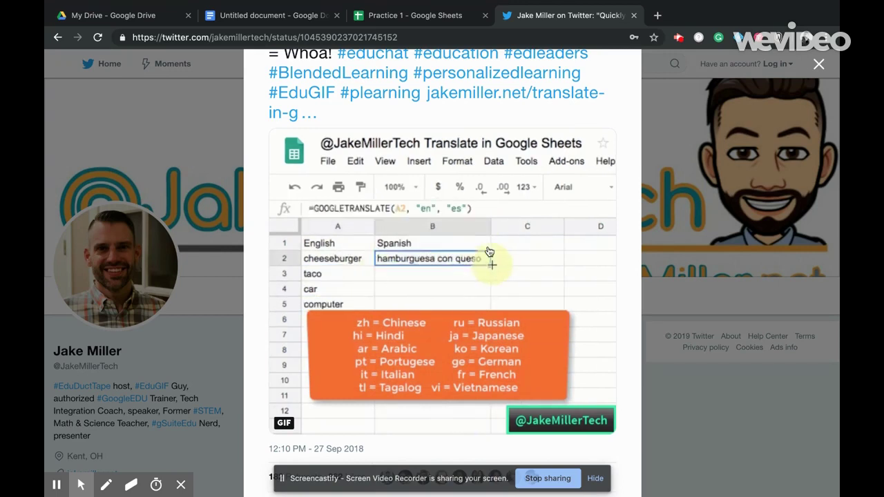
{"action": "left_click", "coordinate": [678, 40]}
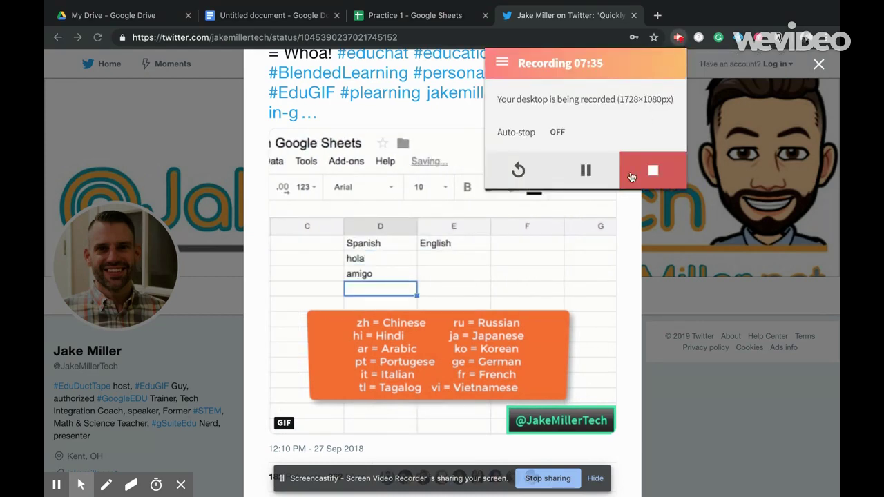